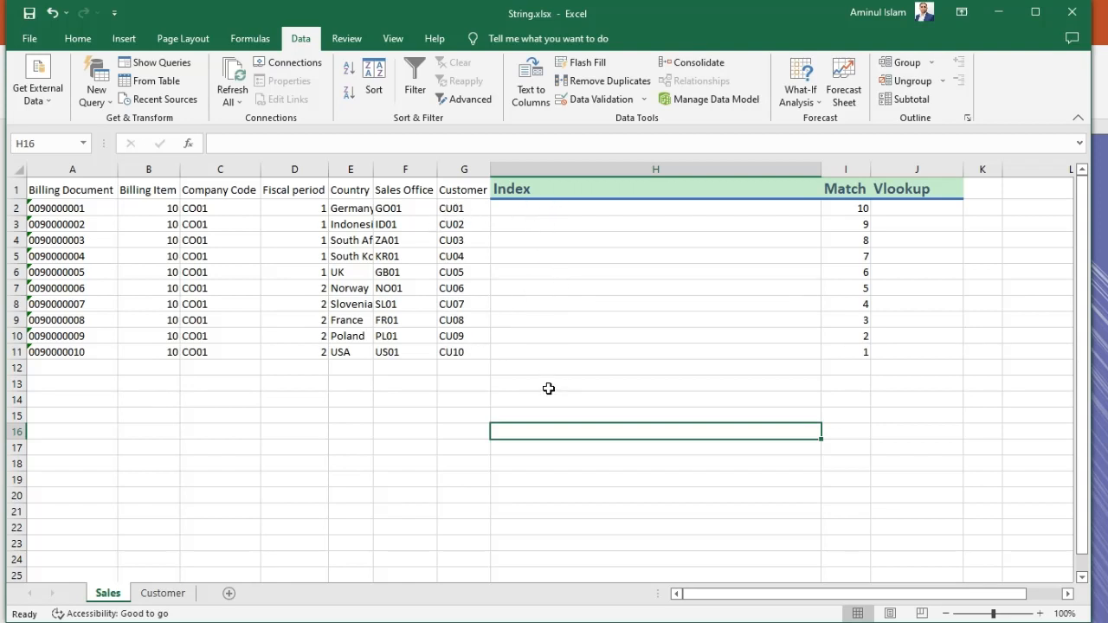
# Compare the customer codes on the Customer sheet with the Customer column on the Sales sheet.
pyautogui.click(171, 593)
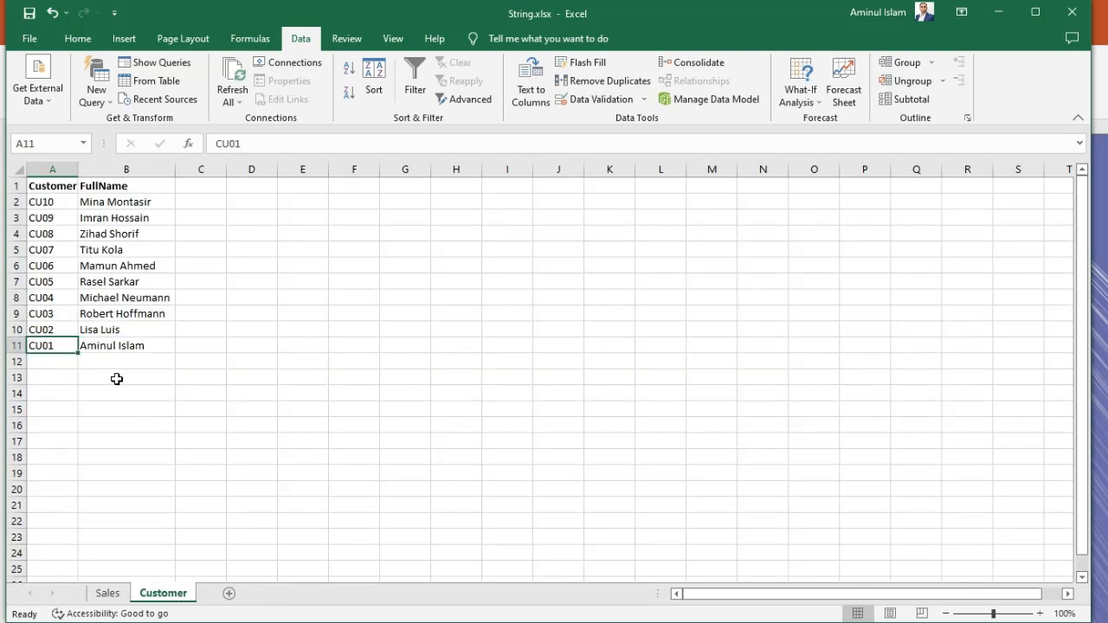
pyautogui.moveTo(43, 208); pyautogui.dragTo(66, 346)
pyautogui.click(110, 596)
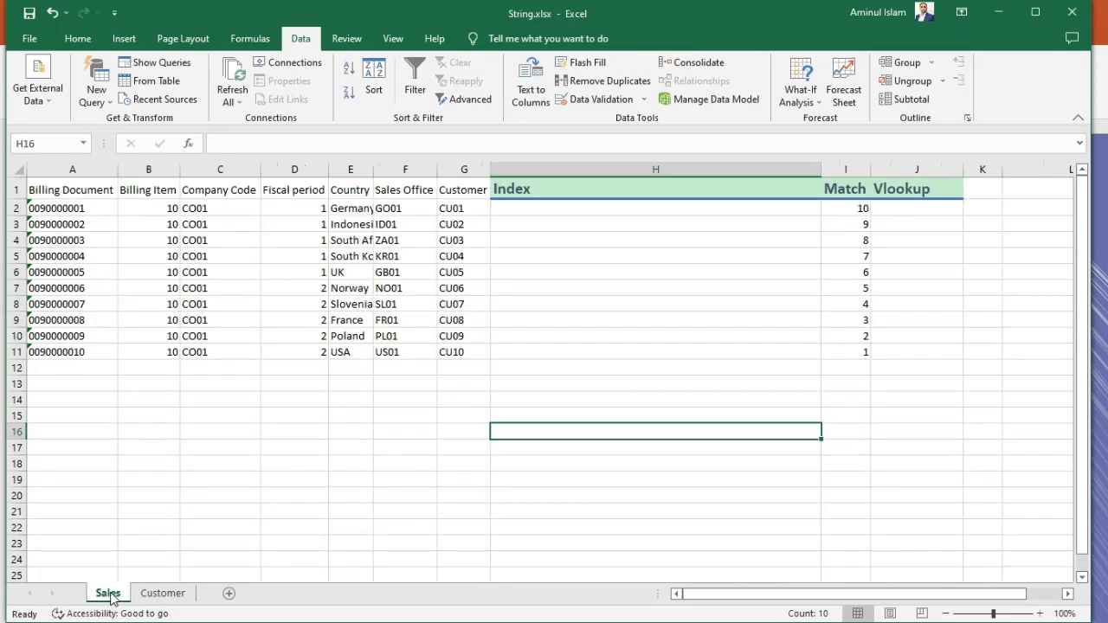
pyautogui.click(457, 209)
pyautogui.click(161, 594)
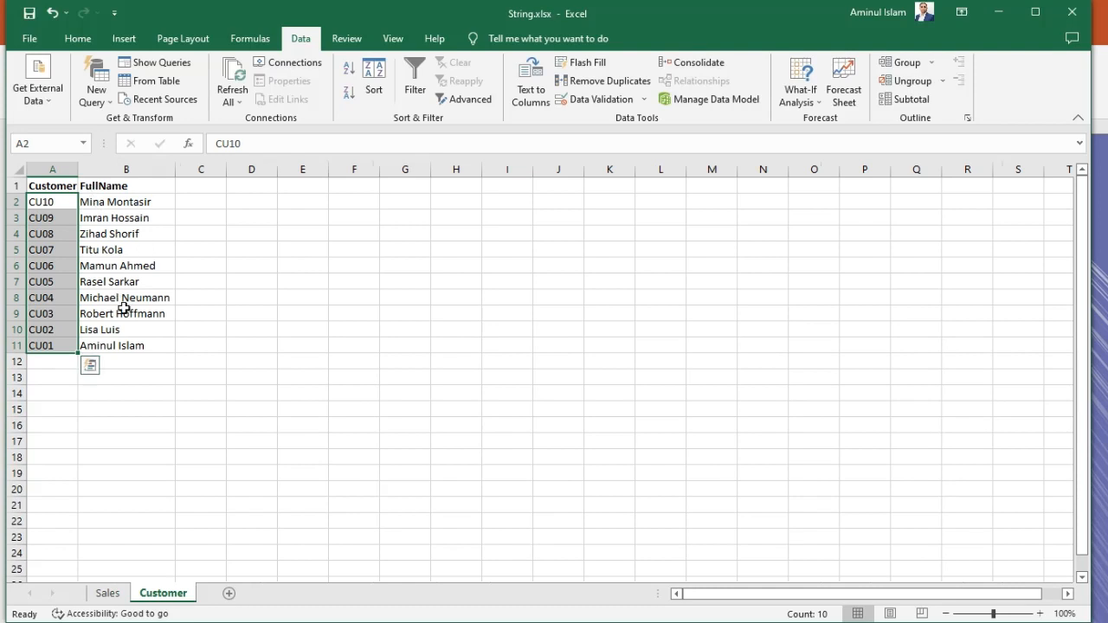
pyautogui.click(105, 596)
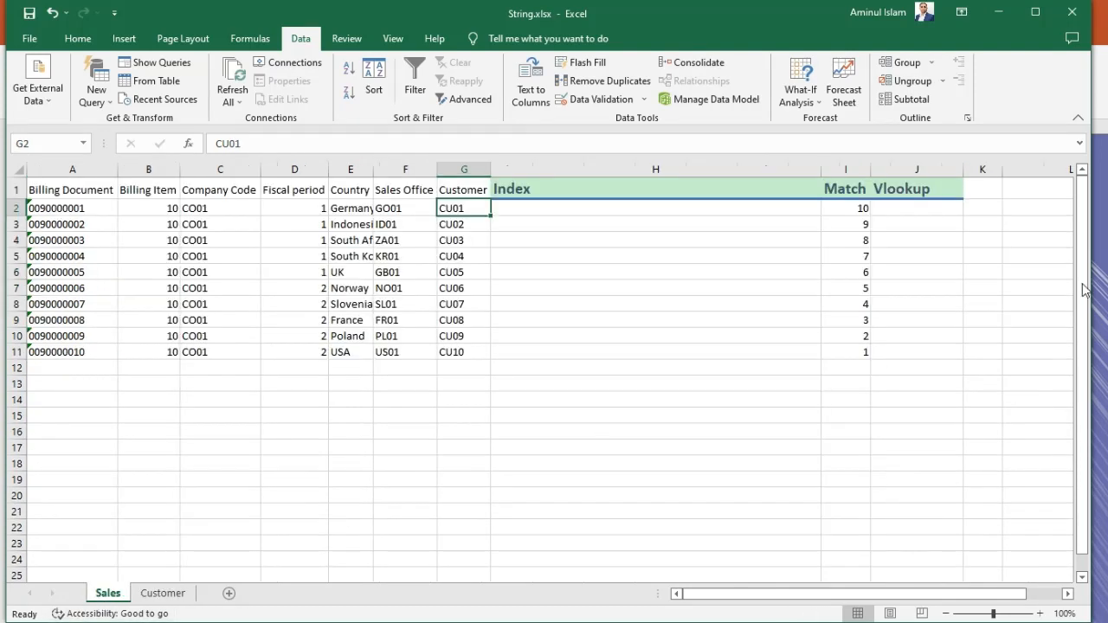
# Clear the Match results in I2:I11 on the Sales sheet and start a MATCH formula in I2 with G2 as lookup value.
pyautogui.moveTo(856, 210); pyautogui.dragTo(861, 362)
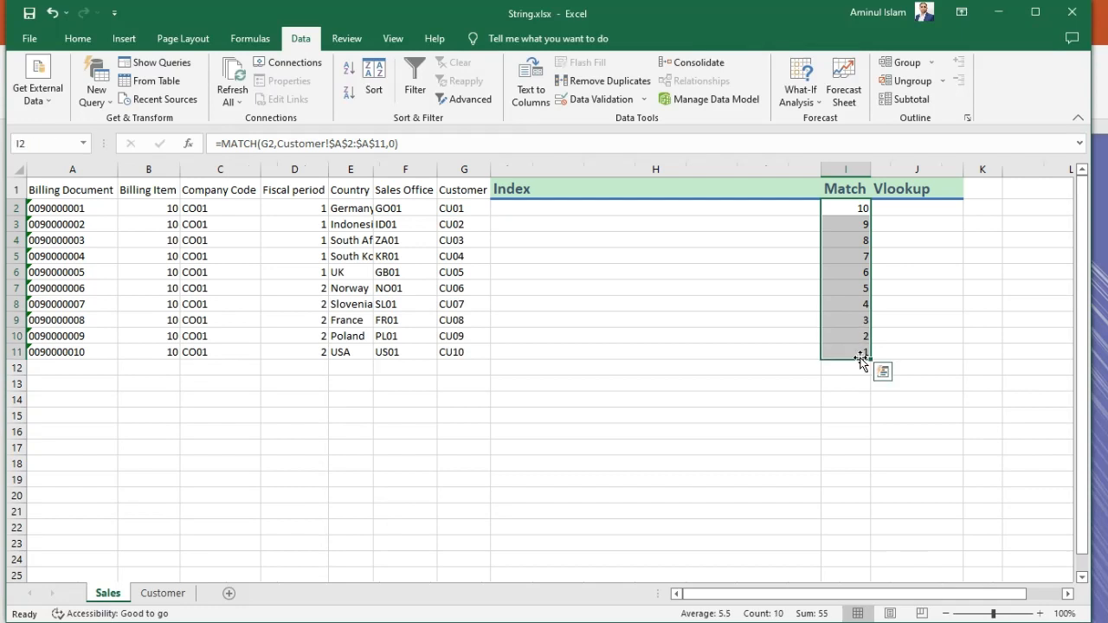
pyautogui.press('Delete')
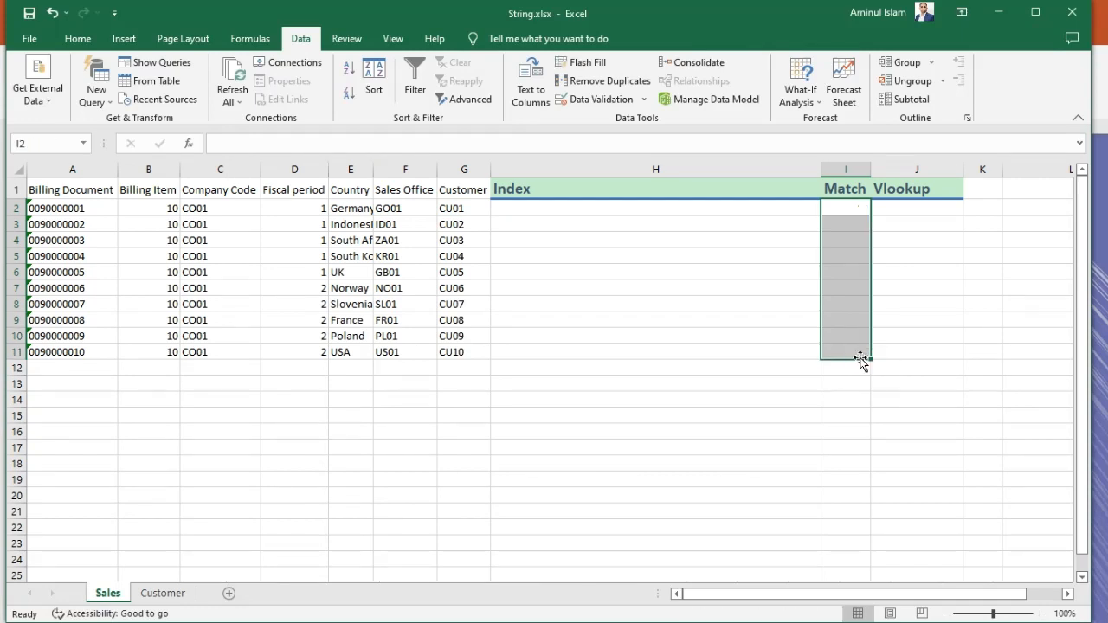
pyautogui.click(841, 209)
pyautogui.write('=')
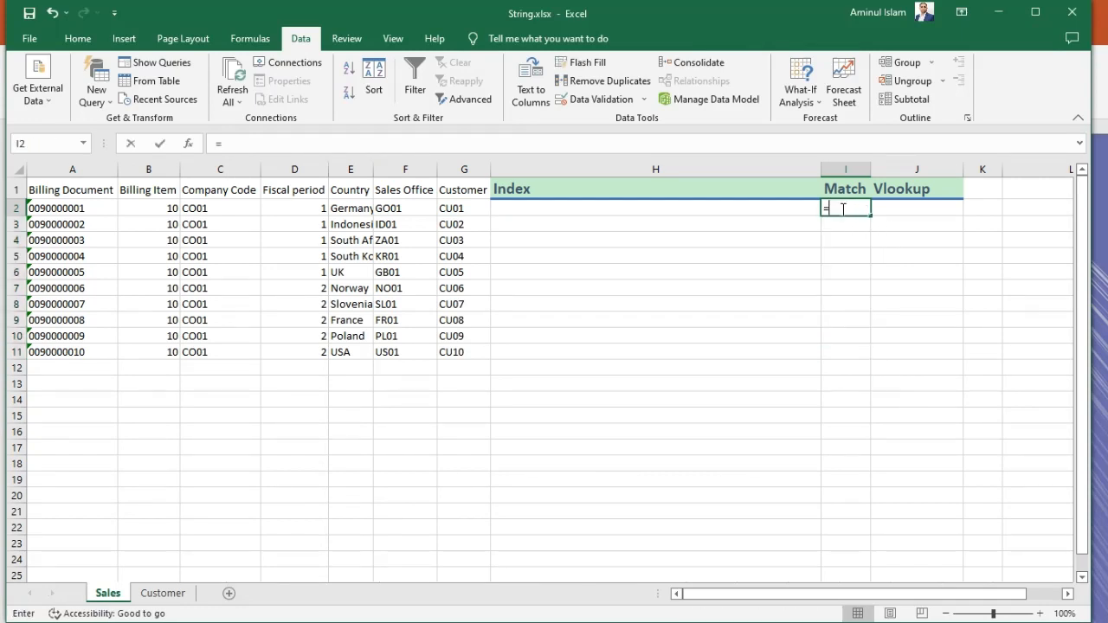
pyautogui.write('ma')
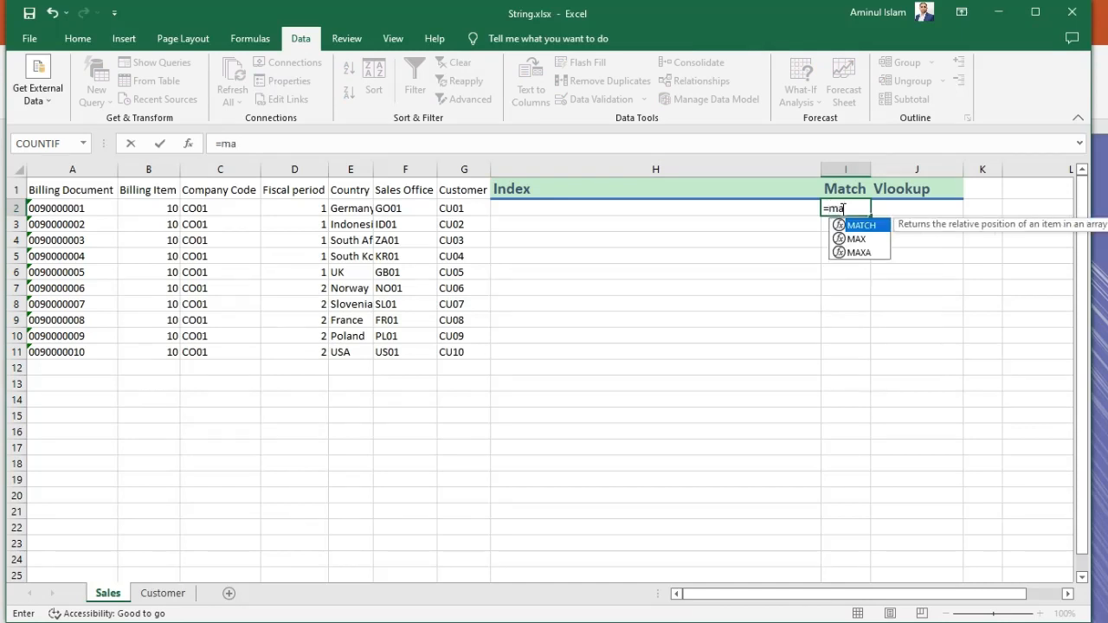
pyautogui.write('t')
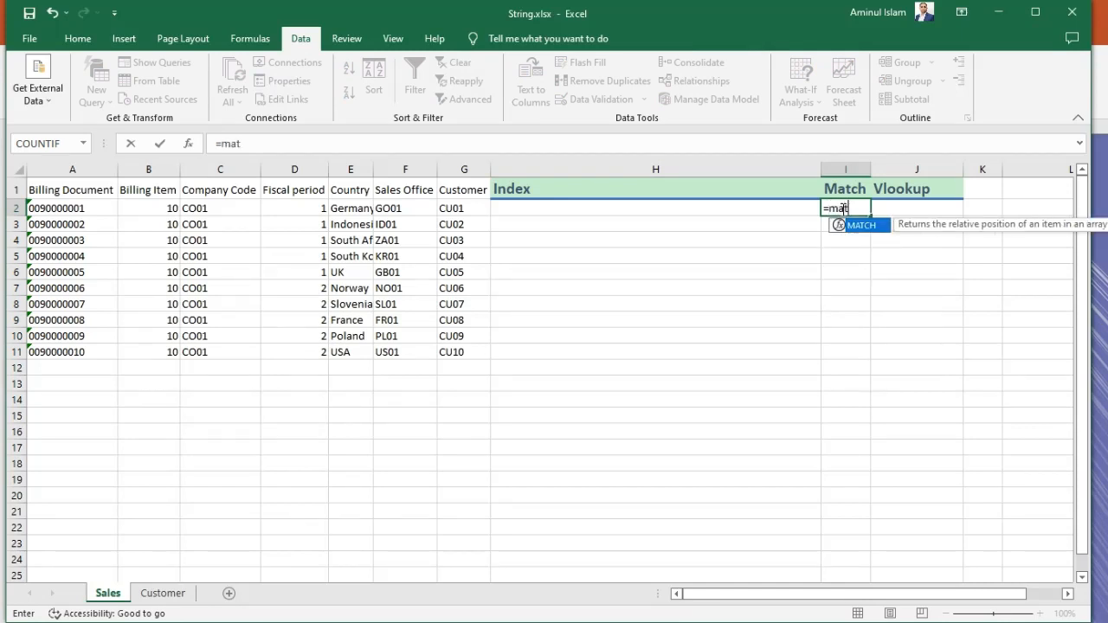
pyautogui.write('ch(')
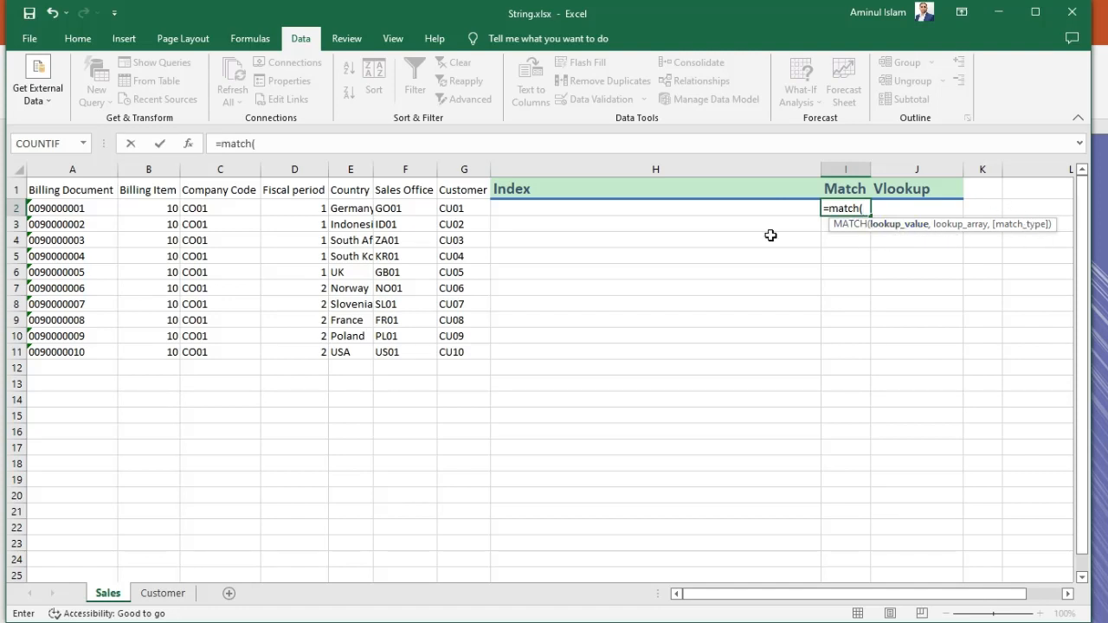
pyautogui.click(455, 208)
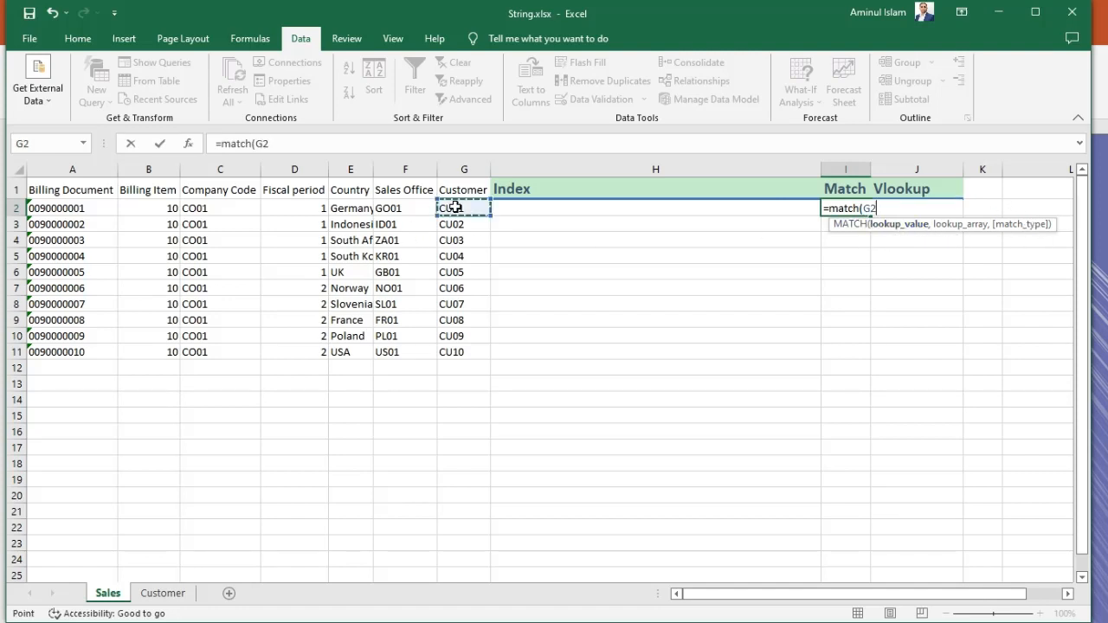
pyautogui.click(289, 143)
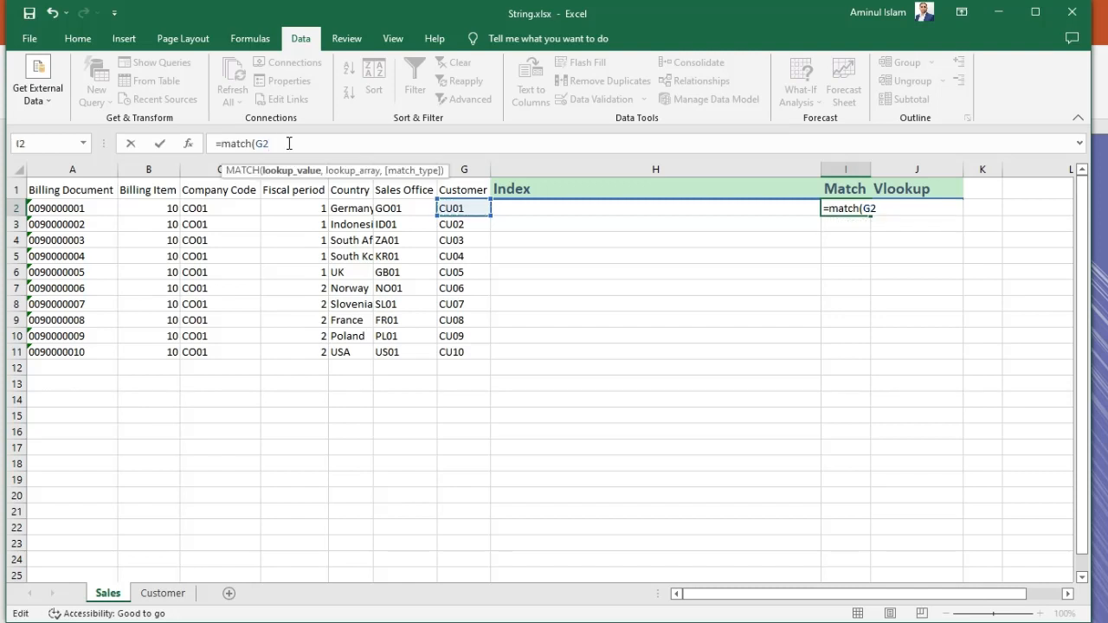
# Set the MATCH lookup array to the customer codes on the Customer sheet, as the absolute range Customer!$A$2:$A$11.
pyautogui.write(',')
pyautogui.click(164, 594)
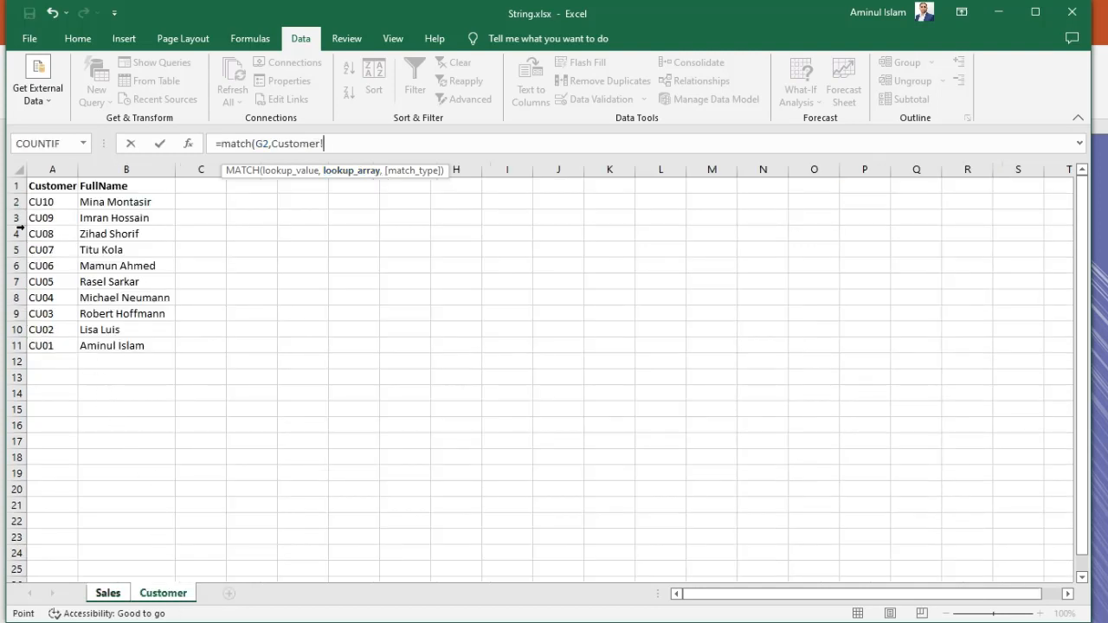
pyautogui.moveTo(40, 202); pyautogui.dragTo(51, 344)
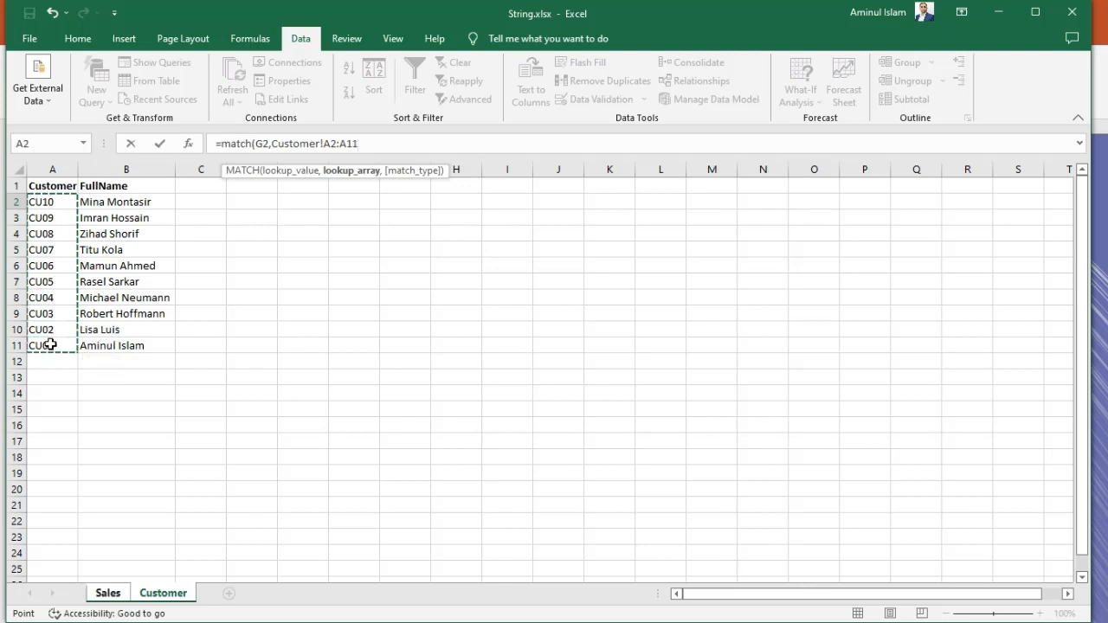
pyautogui.tripleClick(338, 137)
pyautogui.keyDown('shift'); pyautogui.click(274, 144); pyautogui.keyUp('shift')
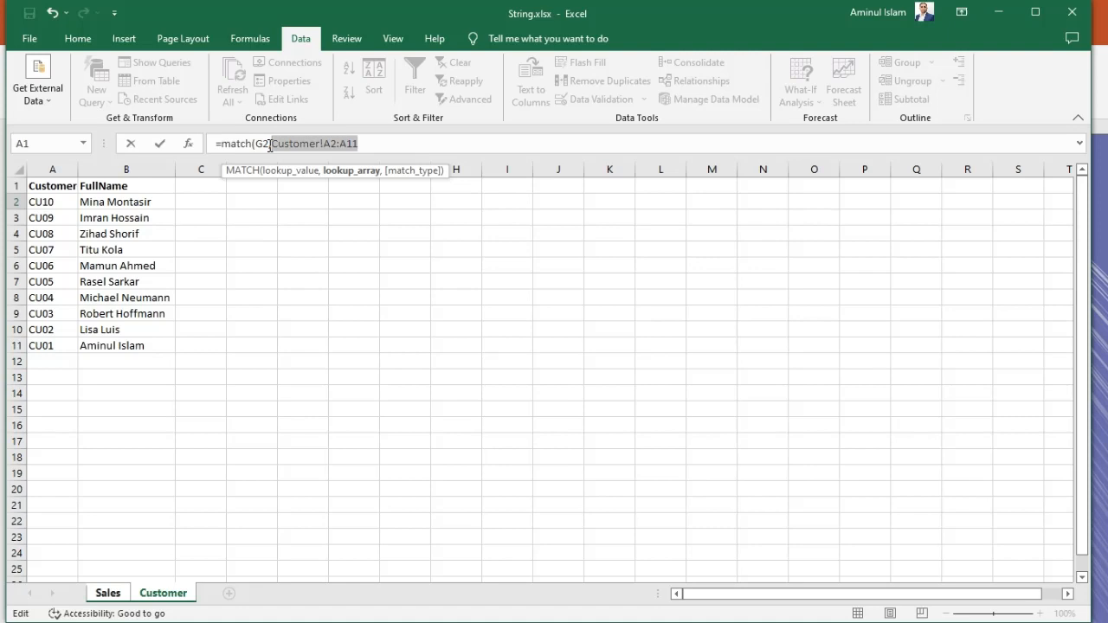
pyautogui.press('F4')
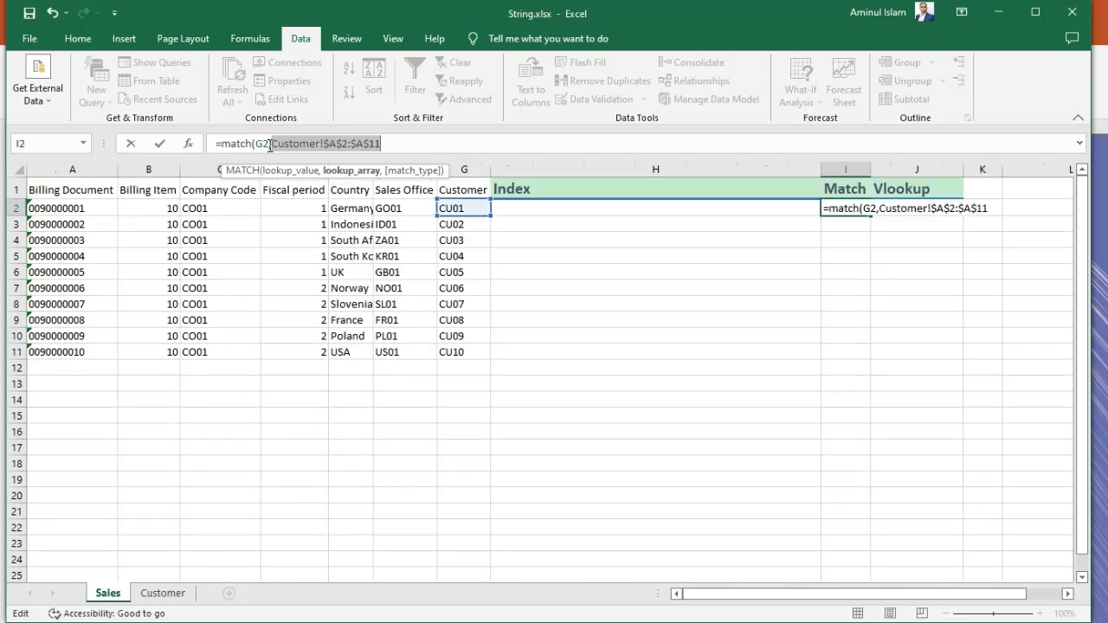
pyautogui.click(416, 150)
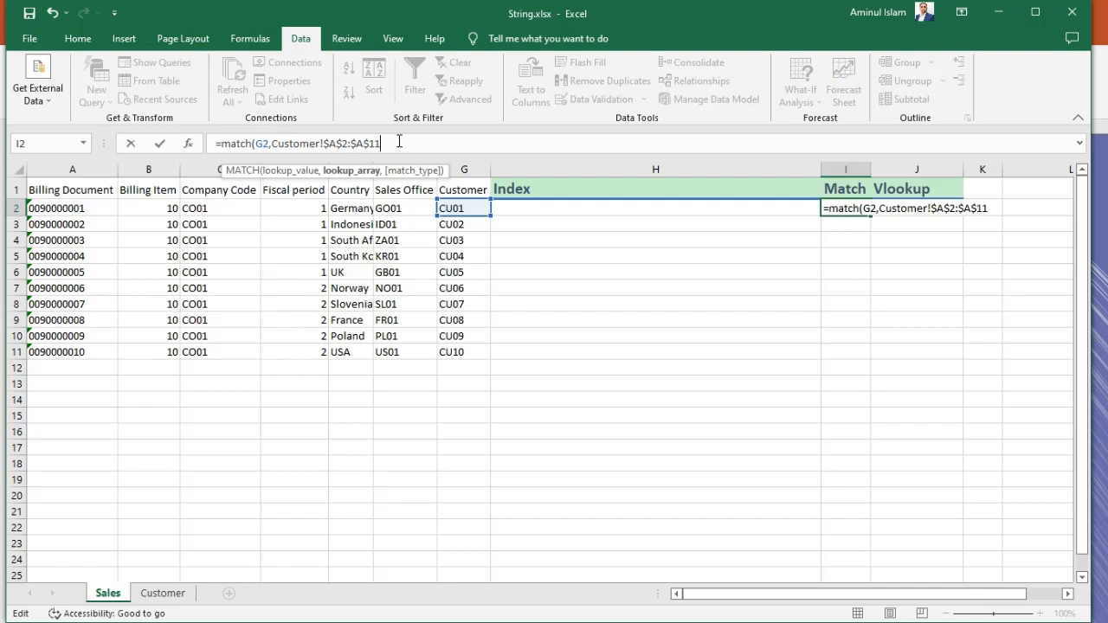
# Complete the I2 MATCH formula with exact match type 0 and check the matched customer's position in the Customer sheet list.
pyautogui.write(',')
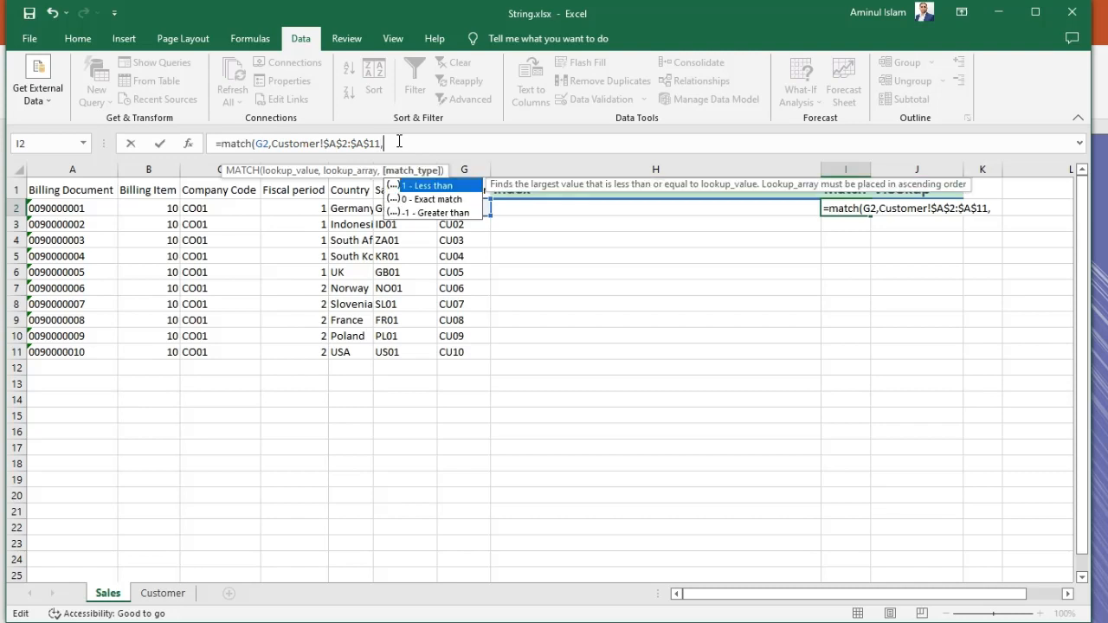
pyautogui.click(437, 199)
pyautogui.doubleClick(438, 199)
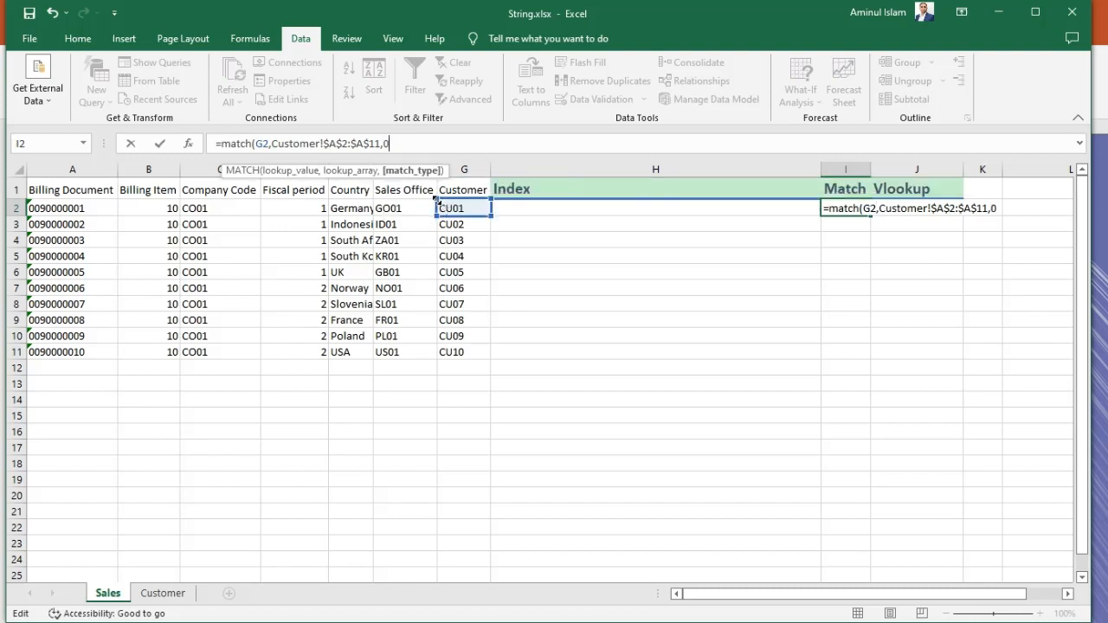
pyautogui.write(')')
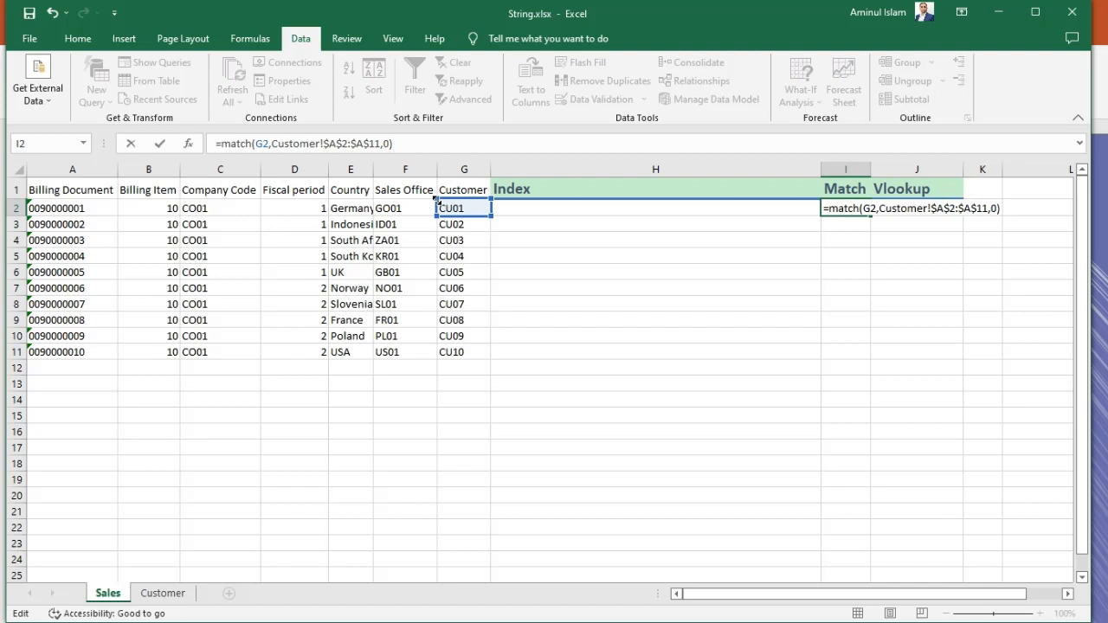
pyautogui.press('Return')
pyautogui.click(846, 209)
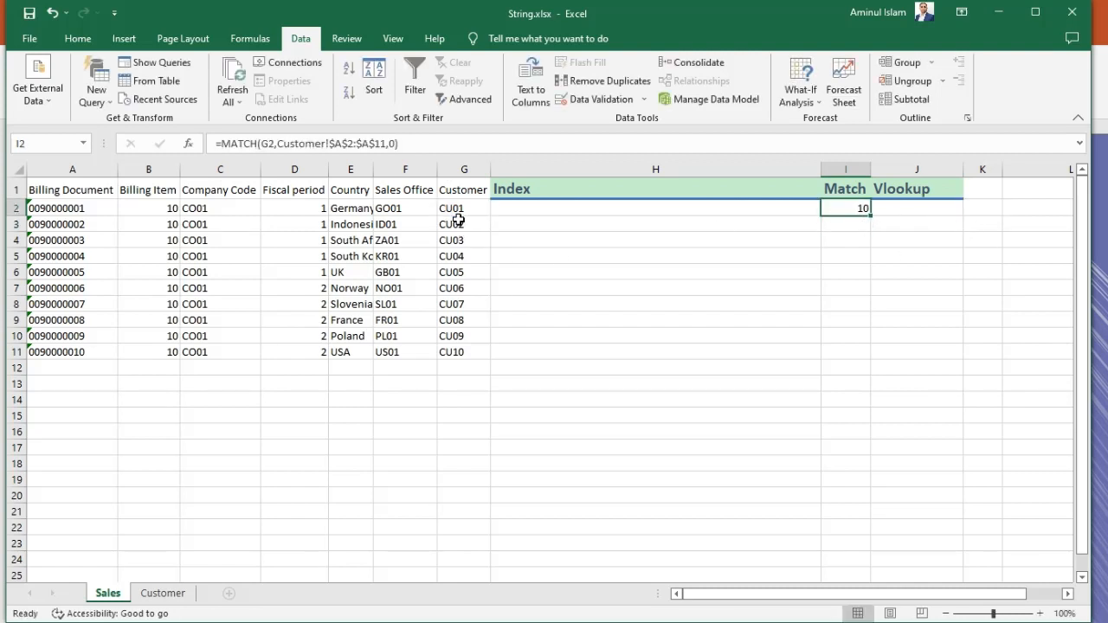
pyautogui.click(173, 595)
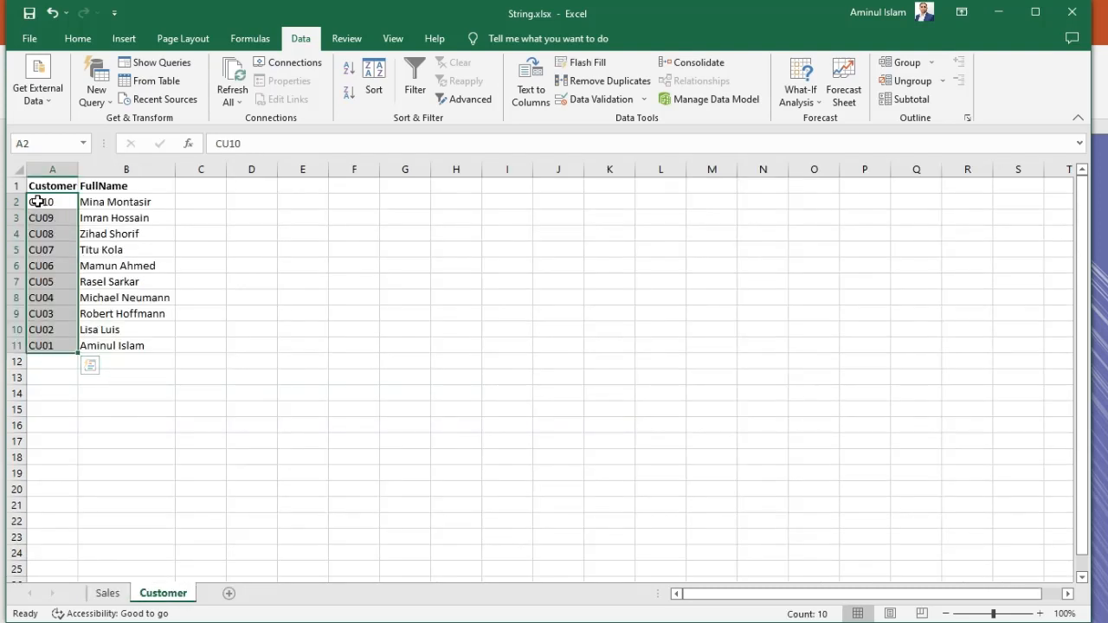
pyautogui.click(49, 346)
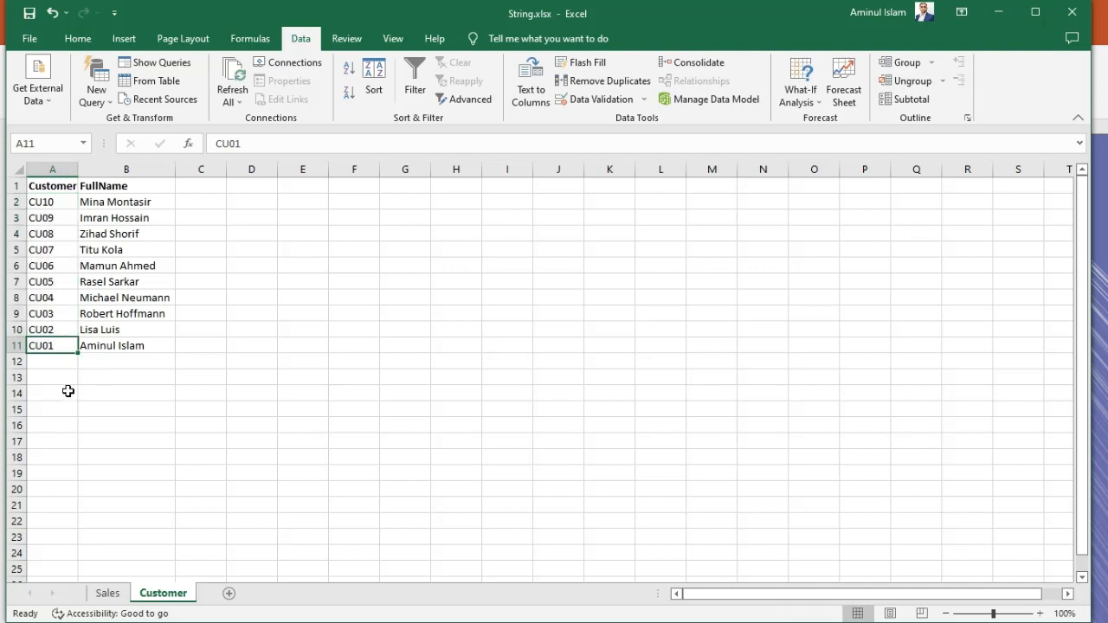
pyautogui.click(108, 593)
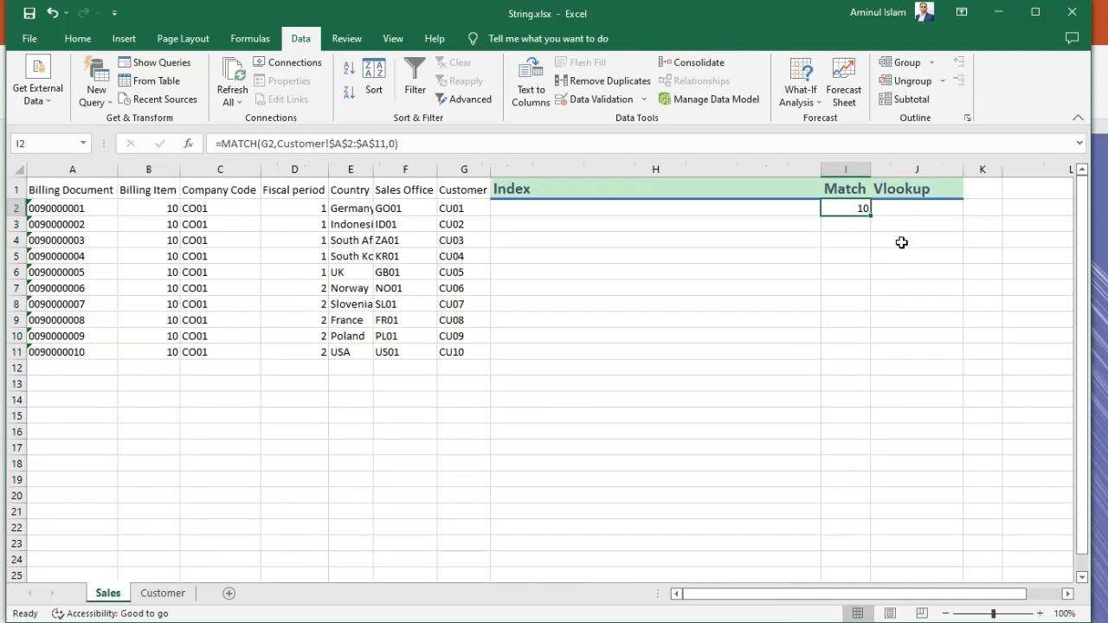
# Fill the MATCH formula from I2 down through I11 in the Match column.
pyautogui.click(854, 242)
pyautogui.click(855, 211)
pyautogui.click(850, 228)
pyautogui.click(855, 210)
pyautogui.moveTo(869, 218); pyautogui.dragTo(868, 354)
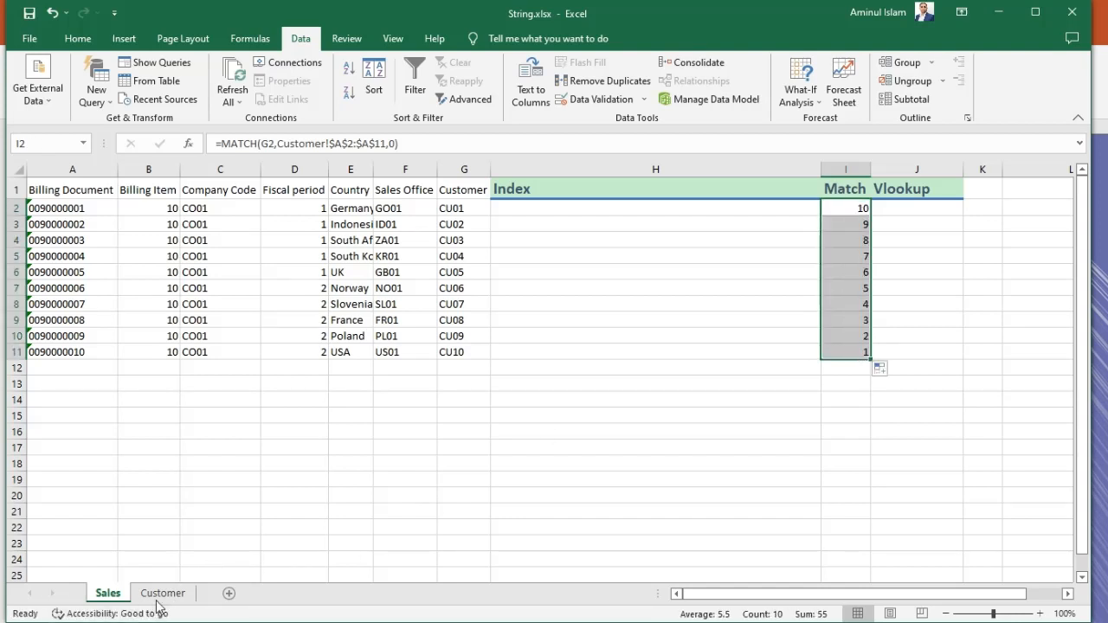
# Examine the copied MATCH formulas in the Match column for their relative and absolute references.
pyautogui.click(848, 225)
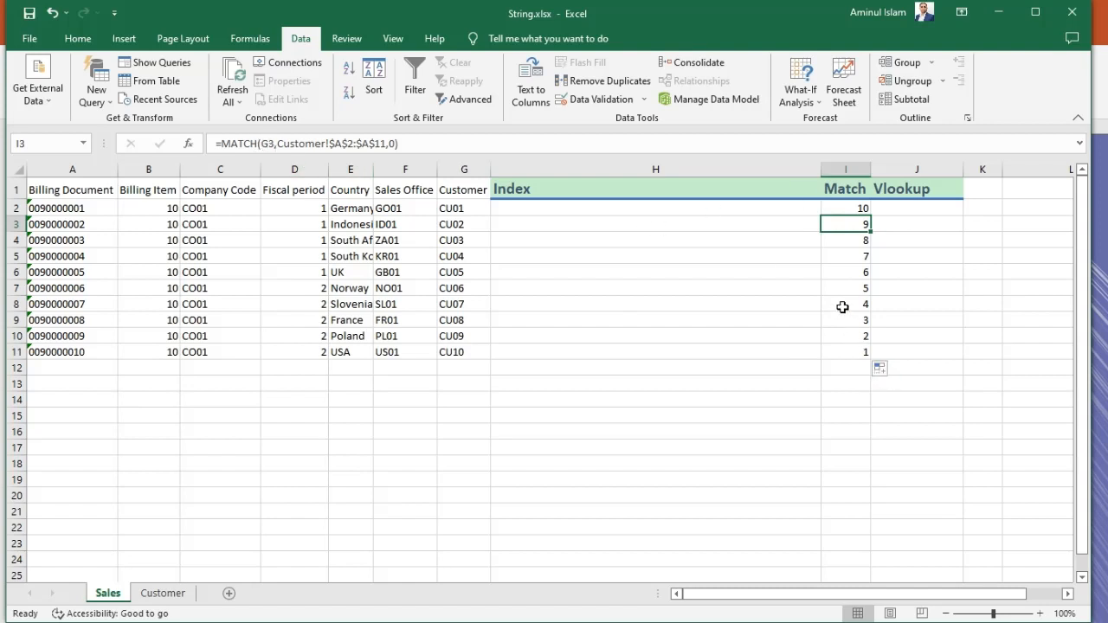
pyautogui.click(855, 240)
pyautogui.click(857, 256)
pyautogui.click(875, 272)
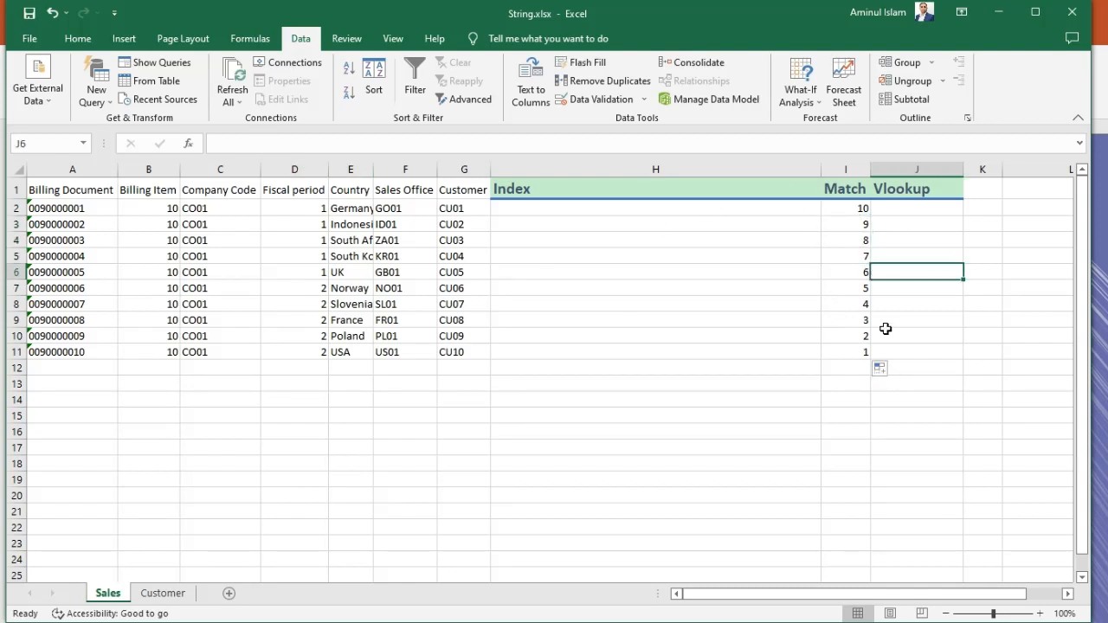
pyautogui.click(840, 223)
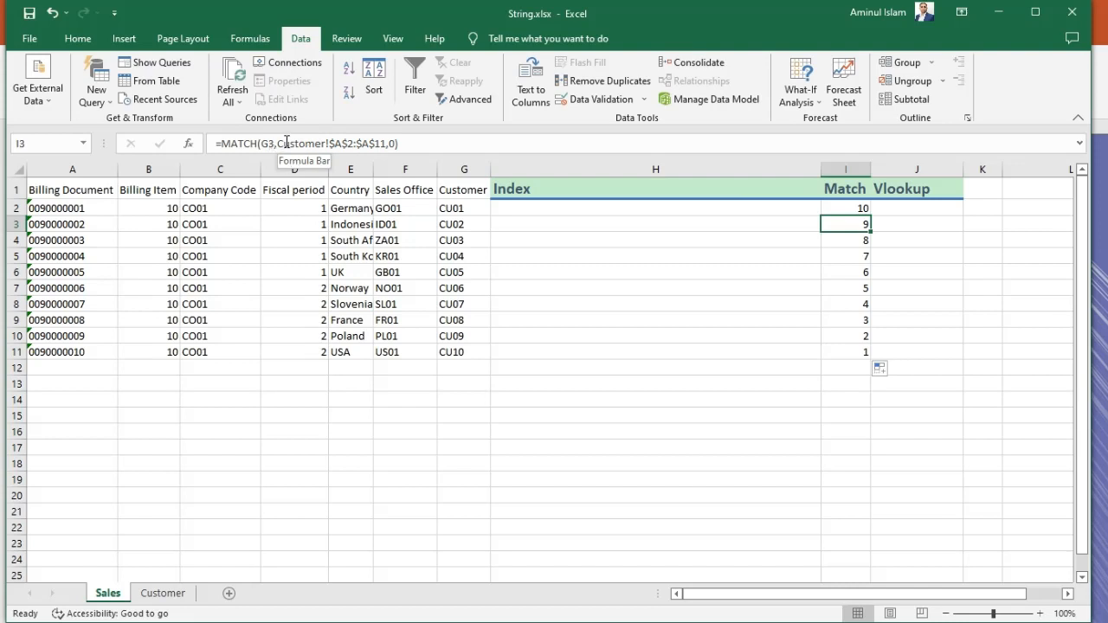
pyautogui.click(862, 211)
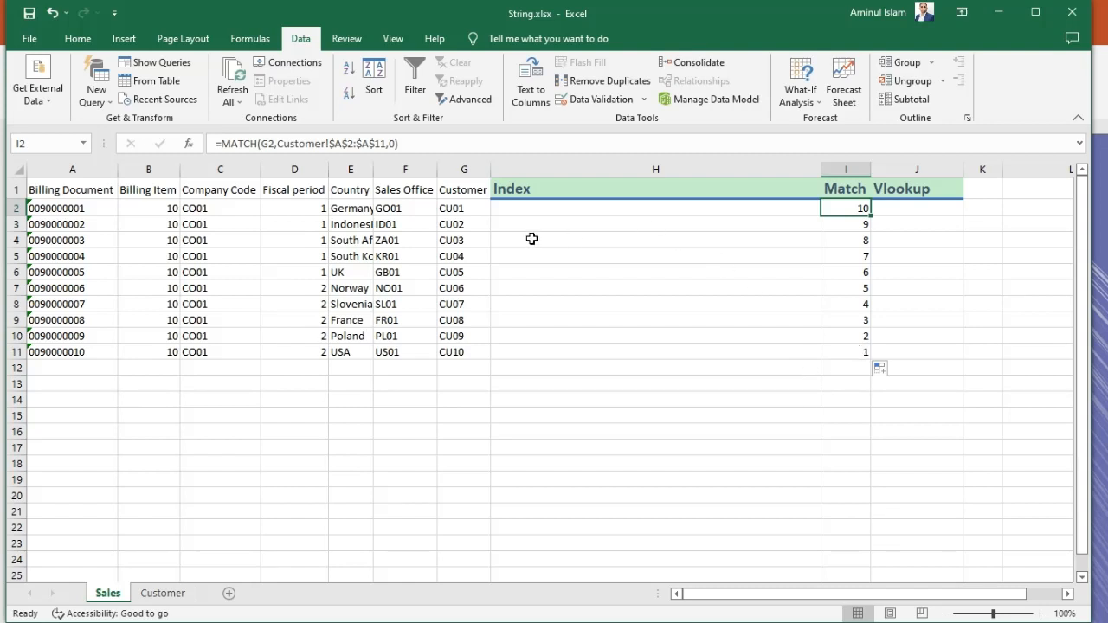
# Start an INDEX formula in H2 with the Customer sheet's codes and full names as its array, the absolute range Customer!$A$2:$B$11.
pyautogui.click(580, 207)
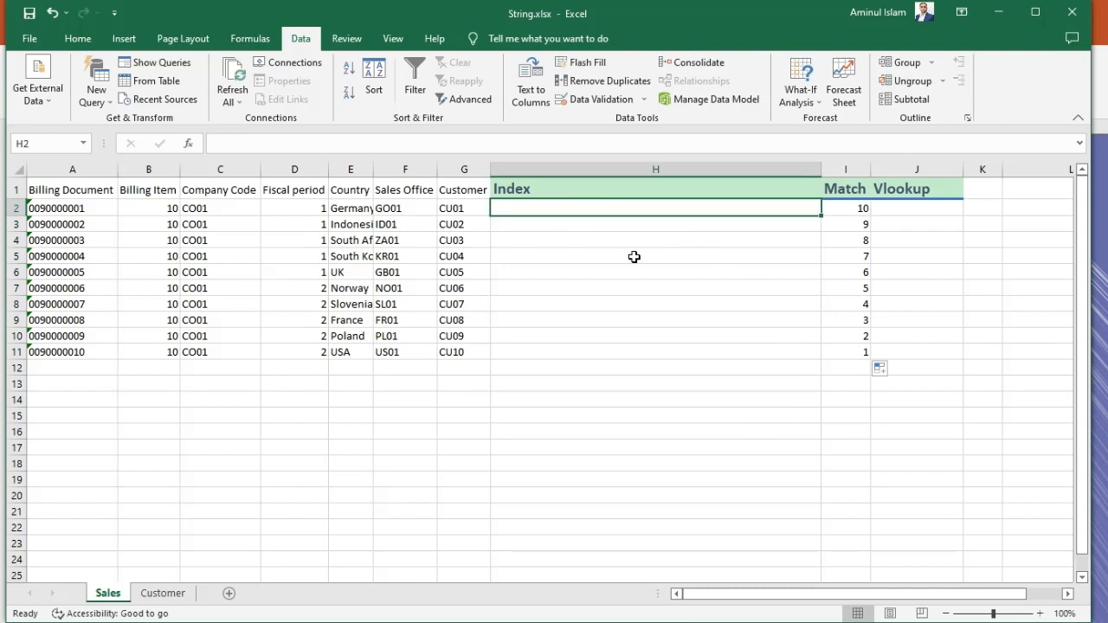
pyautogui.click(166, 595)
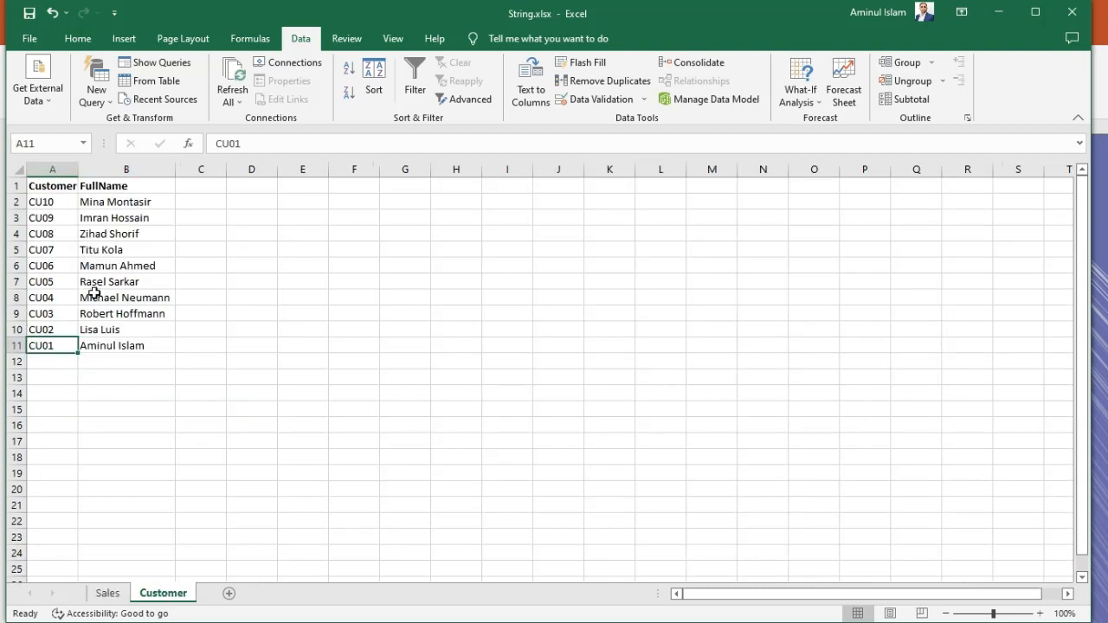
pyautogui.click(109, 594)
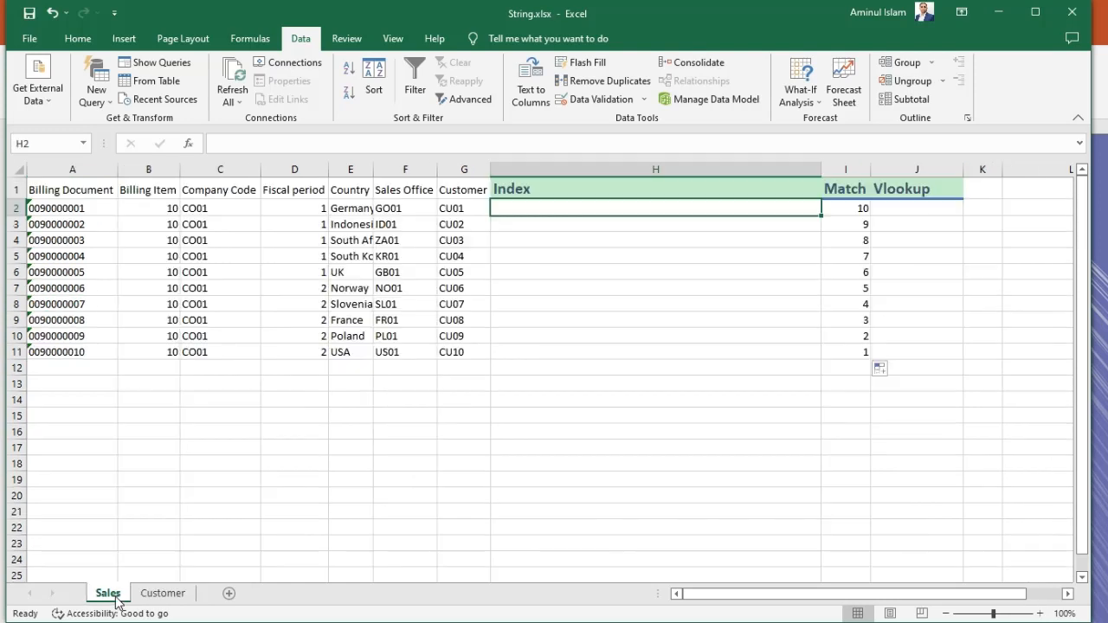
pyautogui.doubleClick(614, 208)
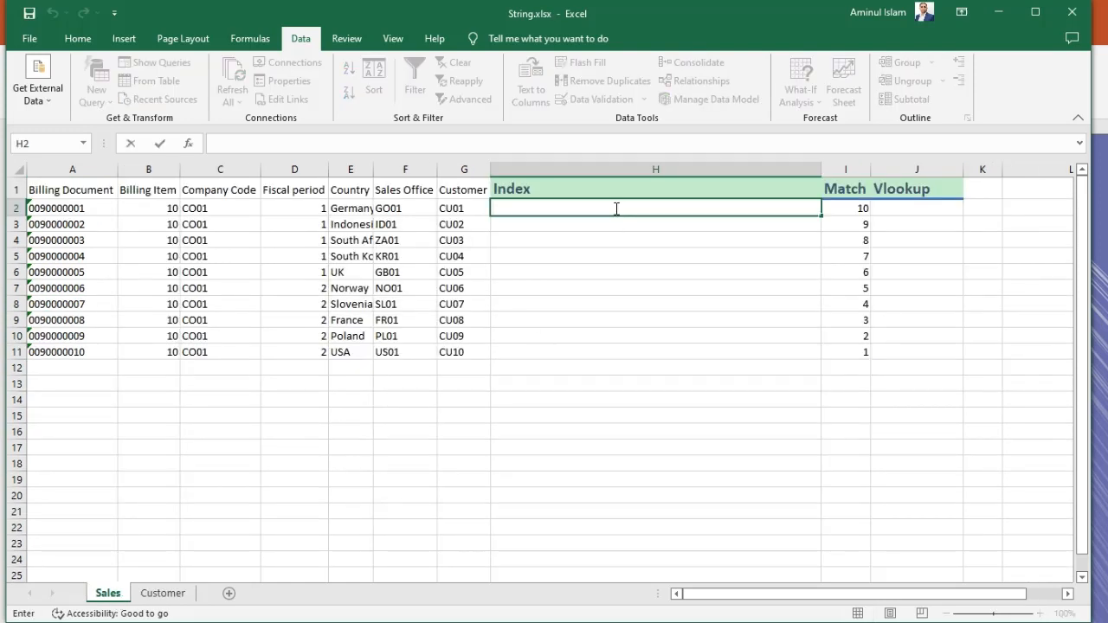
pyautogui.write('=index')
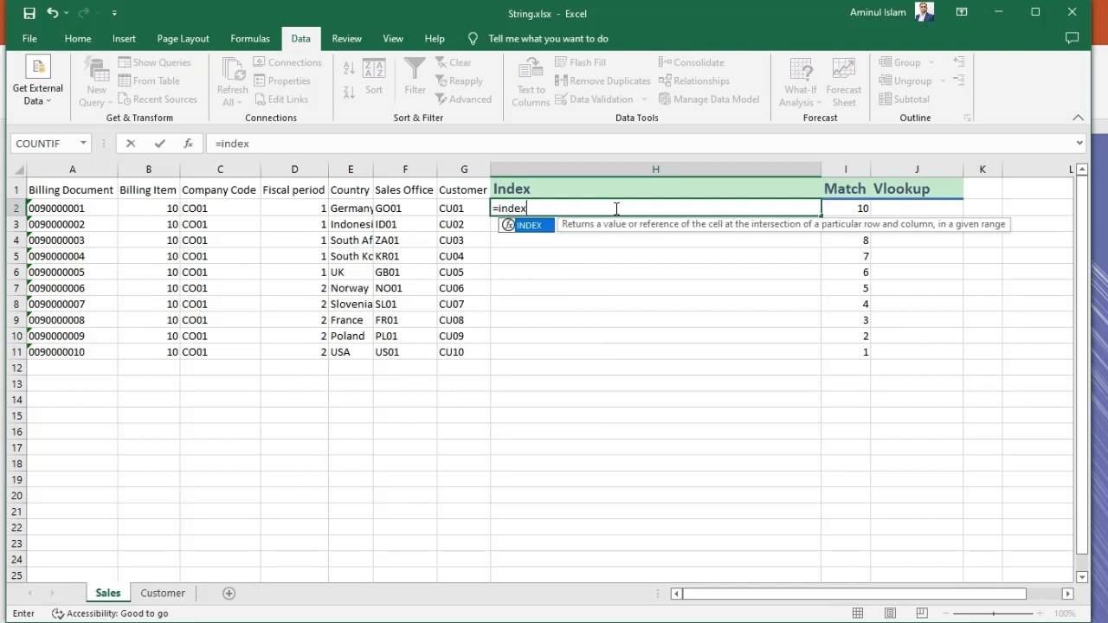
pyautogui.write('(')
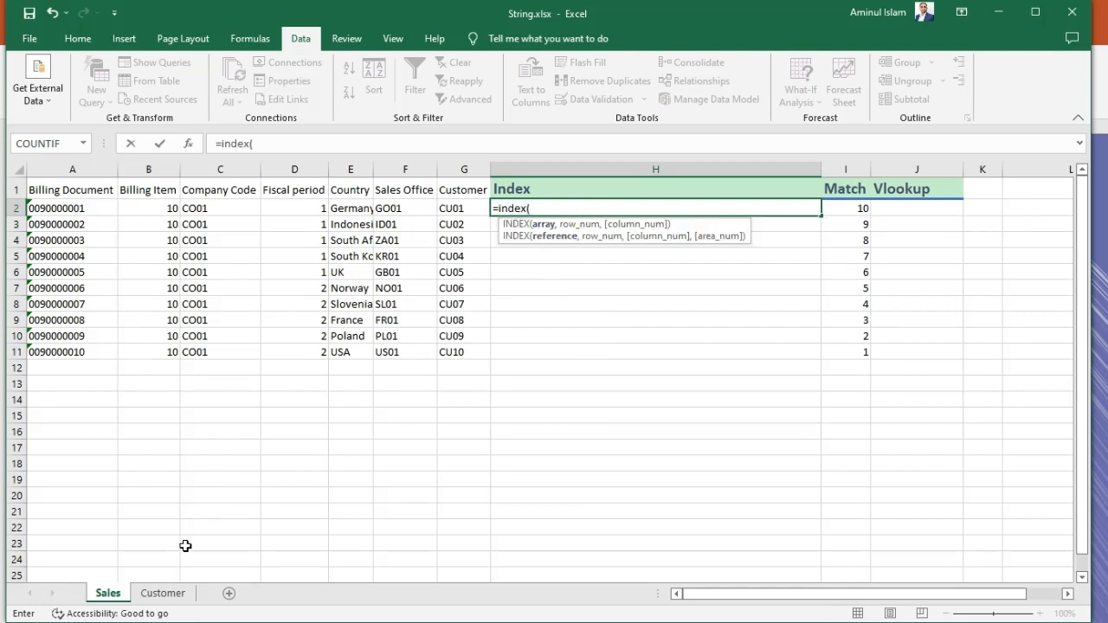
pyautogui.click(163, 593)
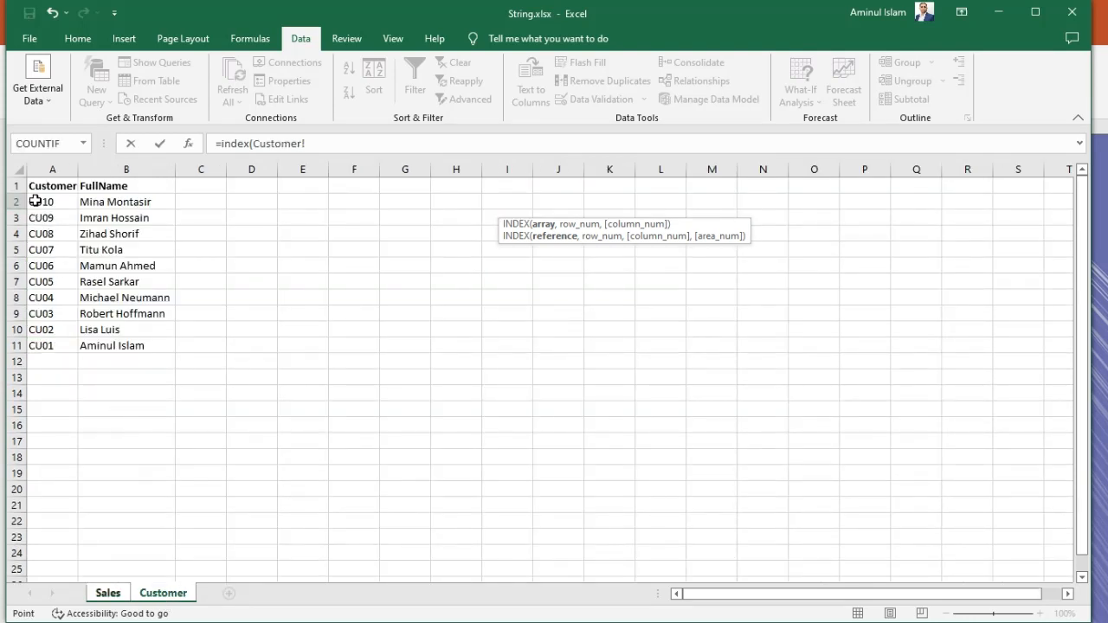
pyautogui.moveTo(35, 201); pyautogui.dragTo(134, 344)
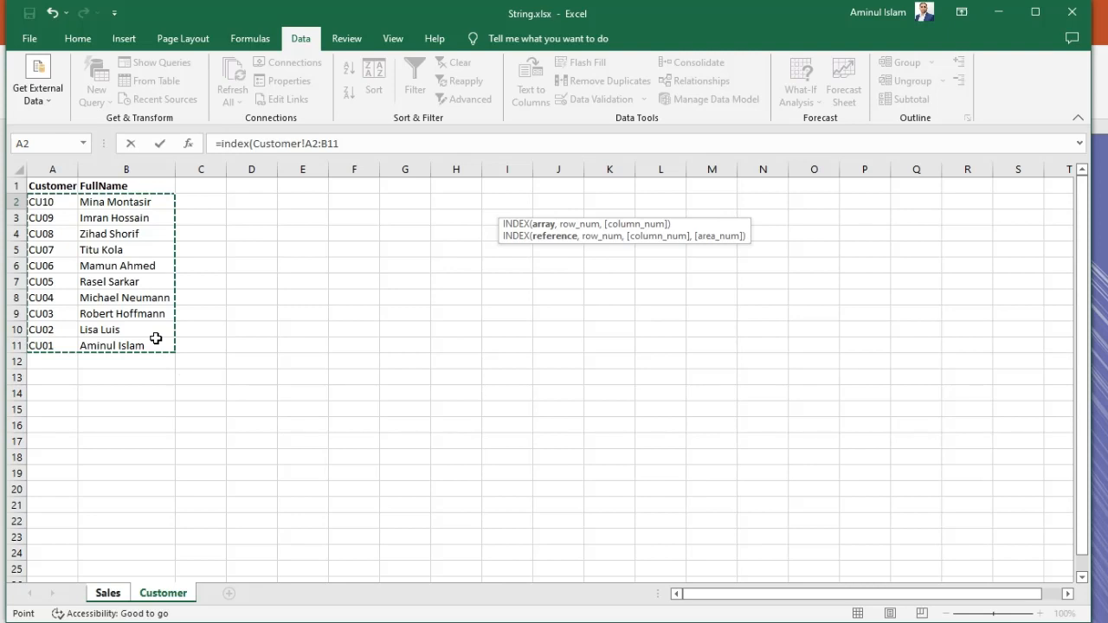
pyautogui.doubleClick(260, 144)
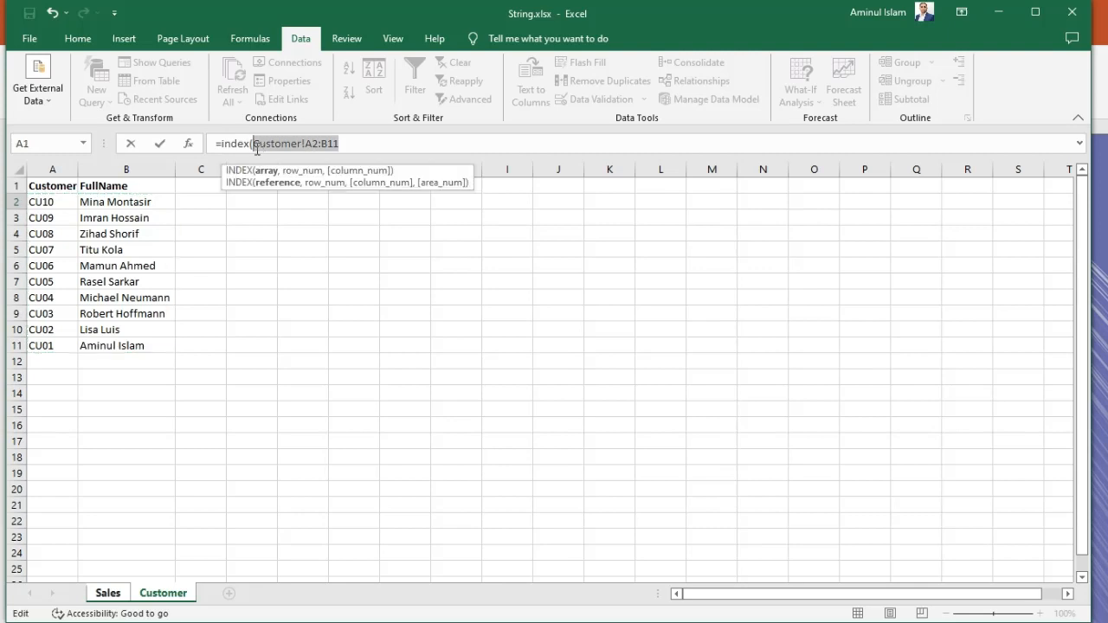
pyautogui.press('F4')
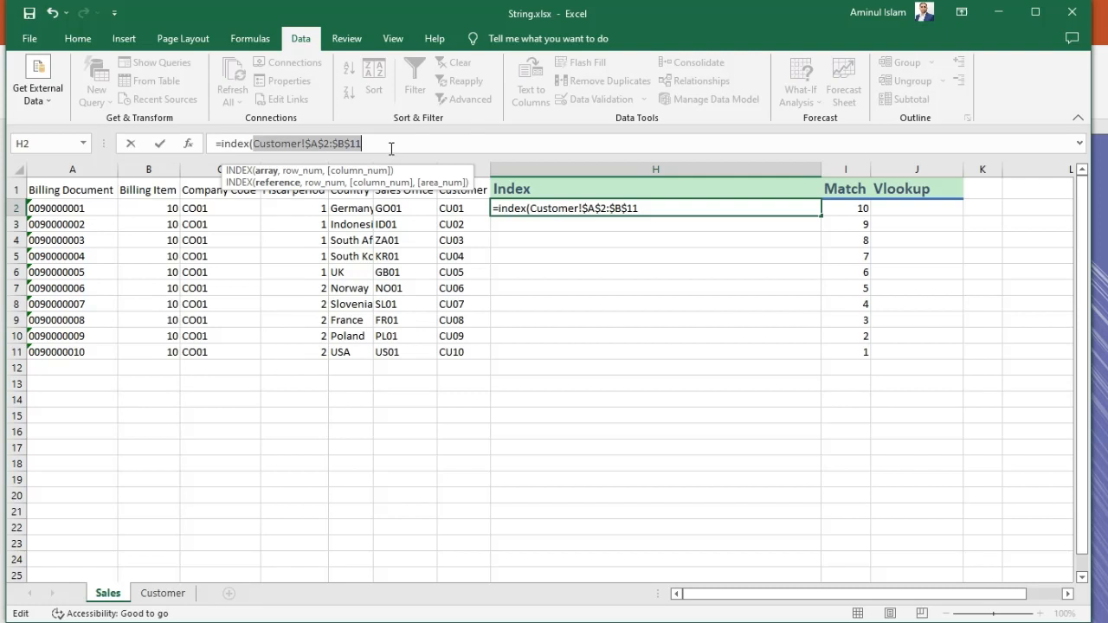
# Complete the H2 INDEX formula with the match position in Sales!I2 as row number and 2 as column number.
pyautogui.click(386, 142)
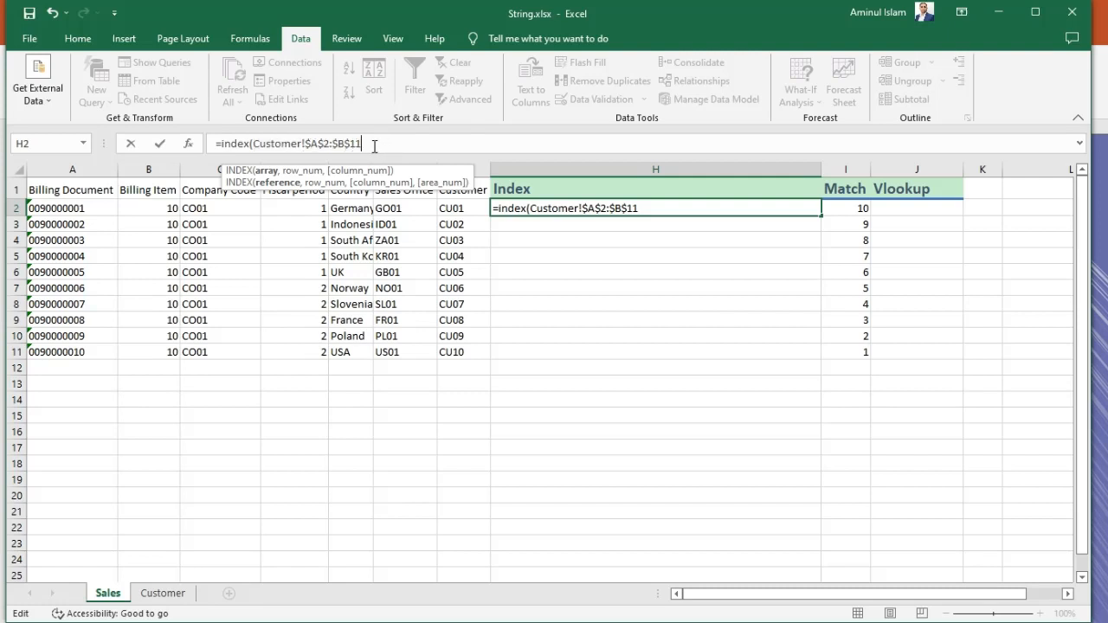
pyautogui.write(',')
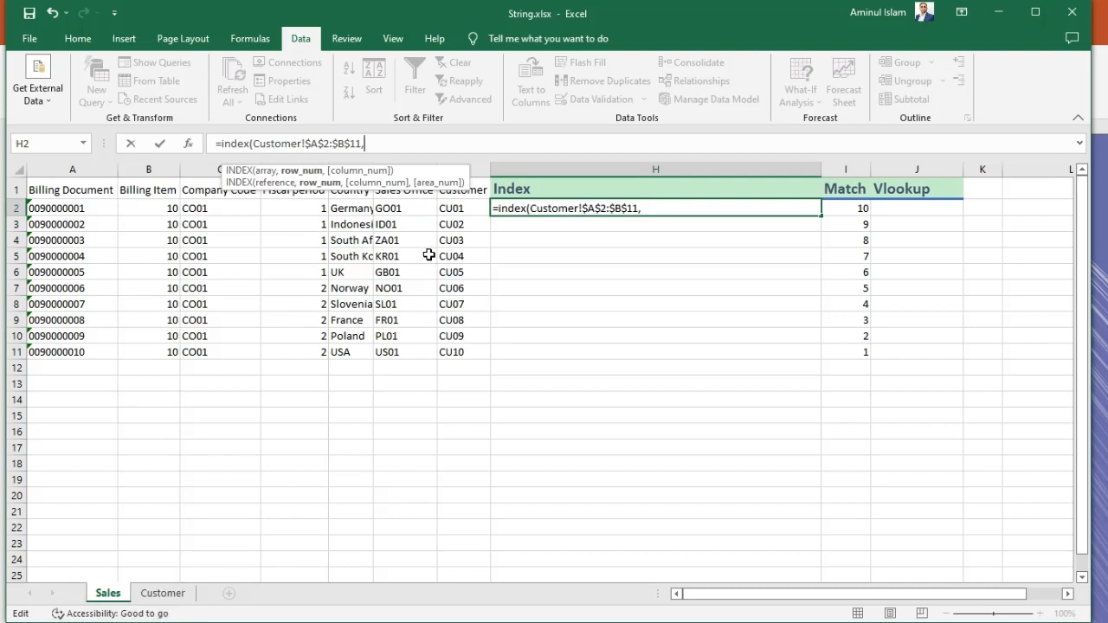
pyautogui.click(846, 211)
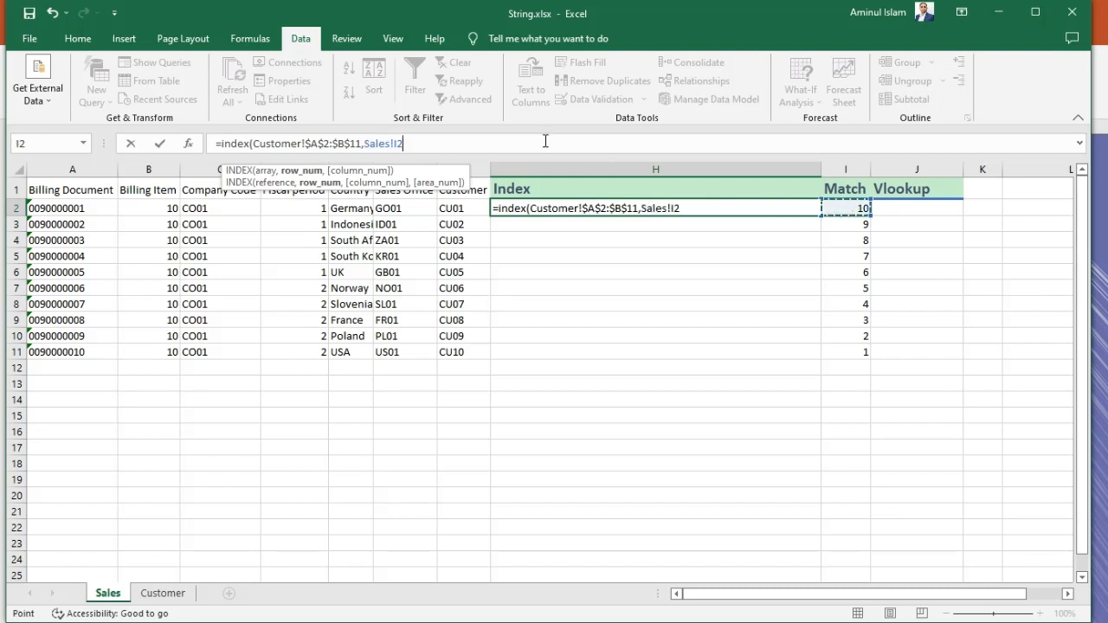
pyautogui.write(',')
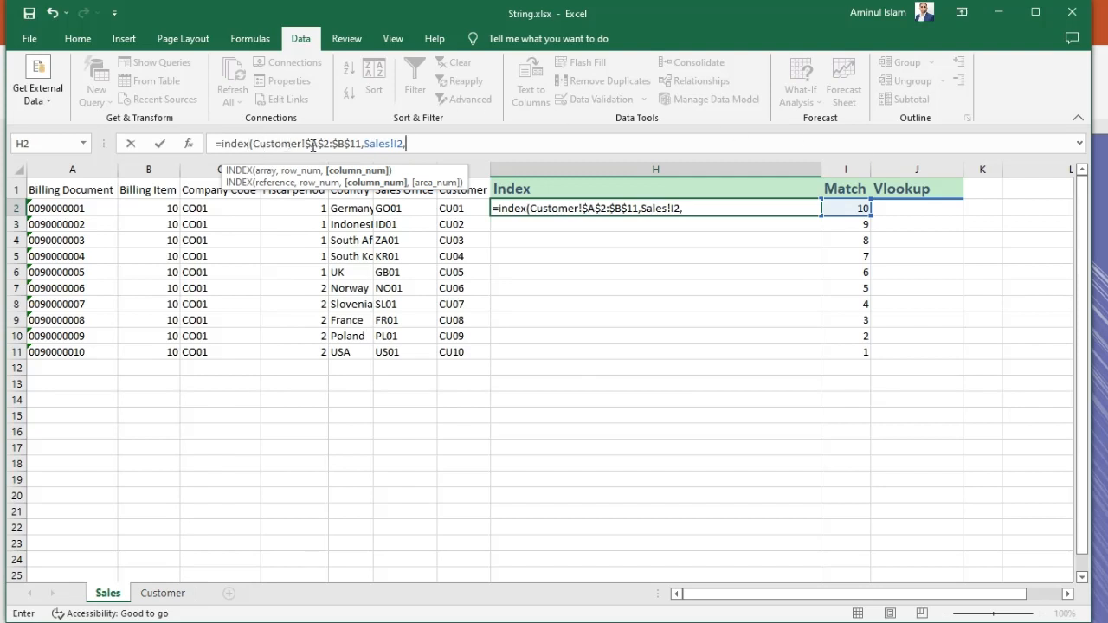
pyautogui.click(163, 593)
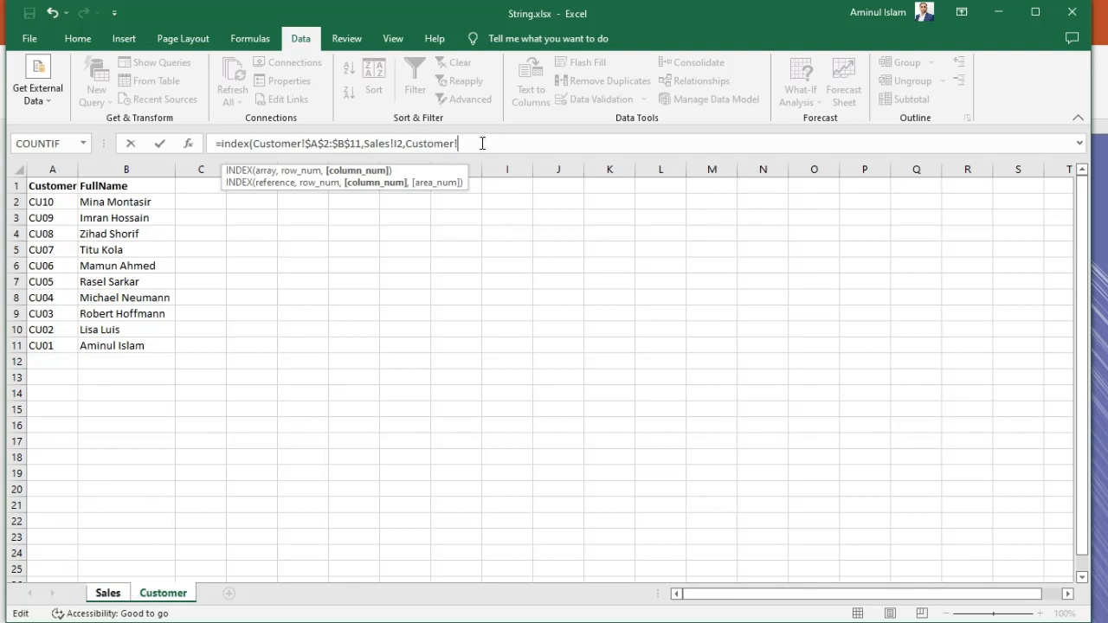
pyautogui.moveTo(459, 143); pyautogui.dragTo(407, 147)
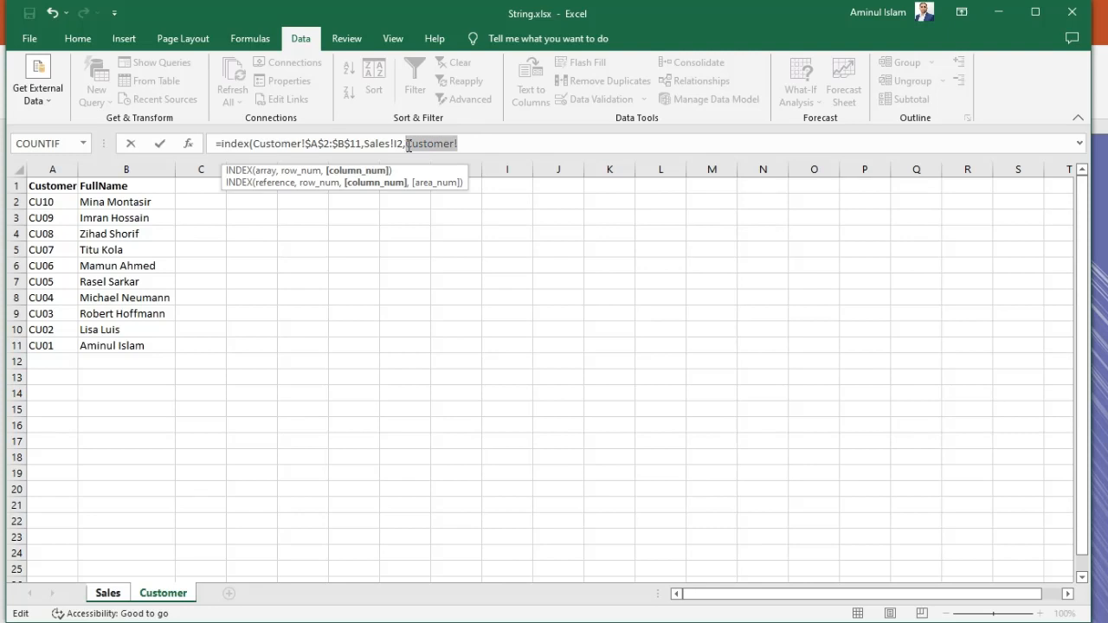
pyautogui.press('BackSpace')
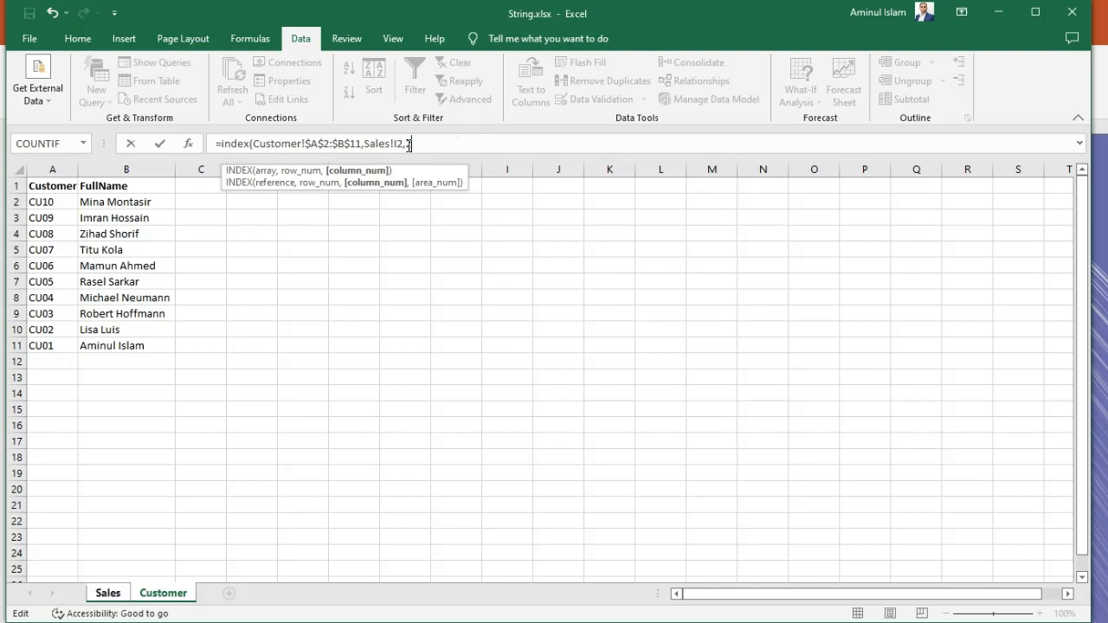
pyautogui.write('2)')
pyautogui.press('Return')
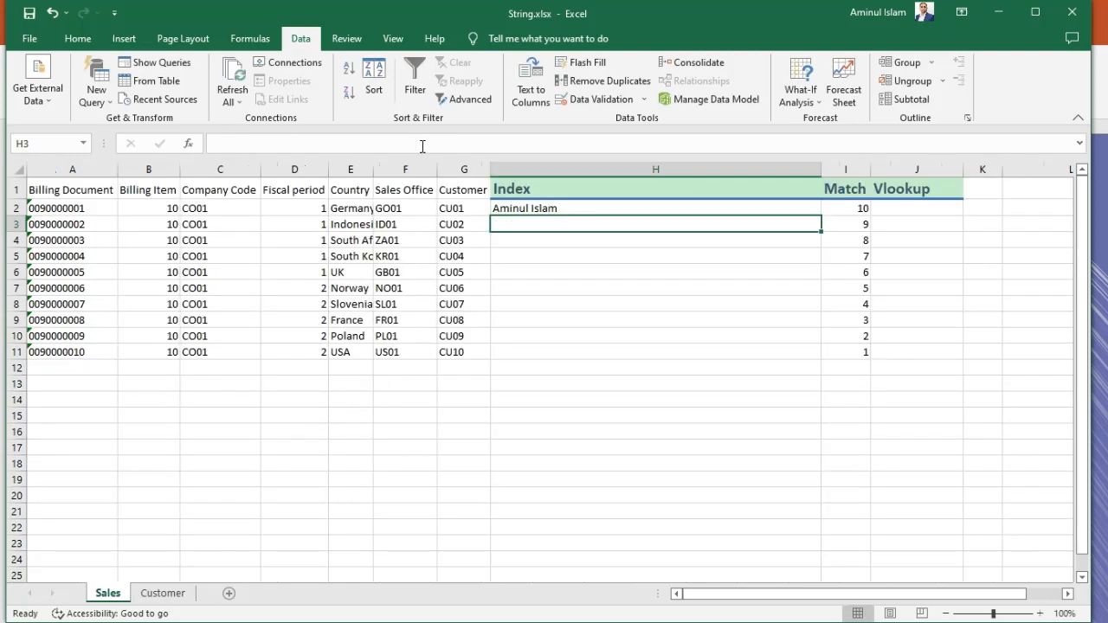
# Fill the INDEX formula from H2 down through H11 in the Index column.
pyautogui.click(585, 215)
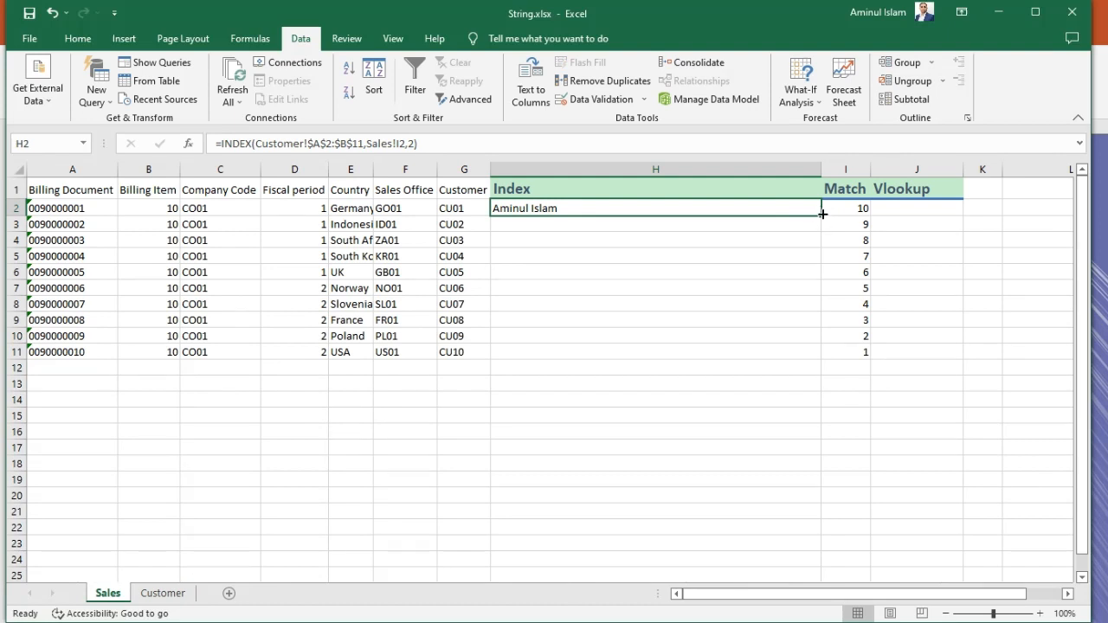
pyautogui.moveTo(822, 218); pyautogui.dragTo(830, 359)
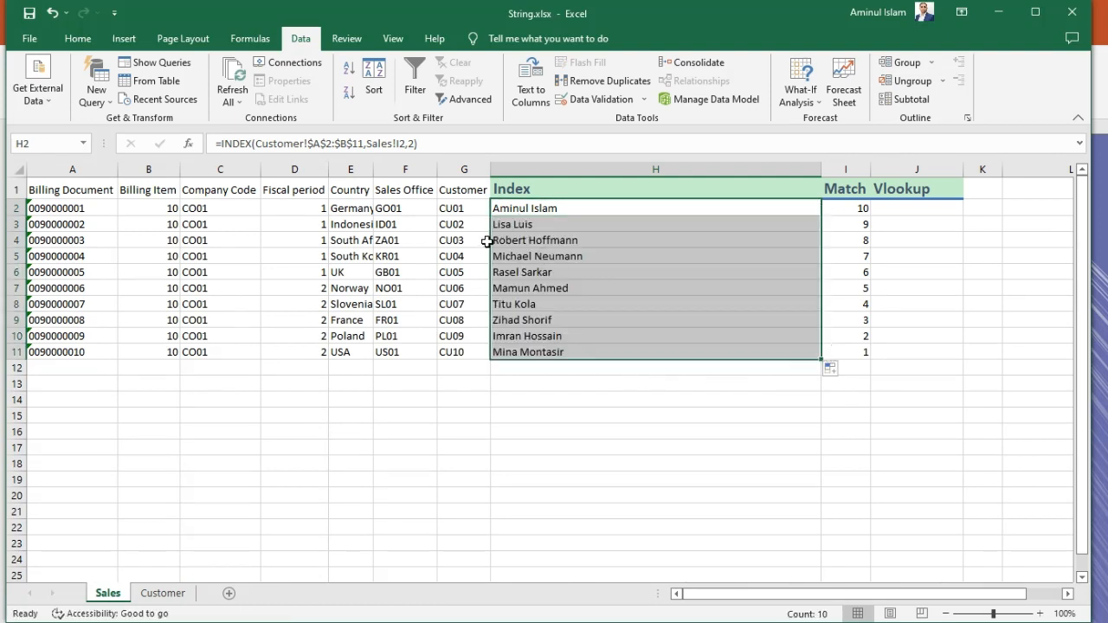
# Check the names in the Index column for customers CU01 and CU10 against the Customer sheet list.
pyautogui.click(467, 211)
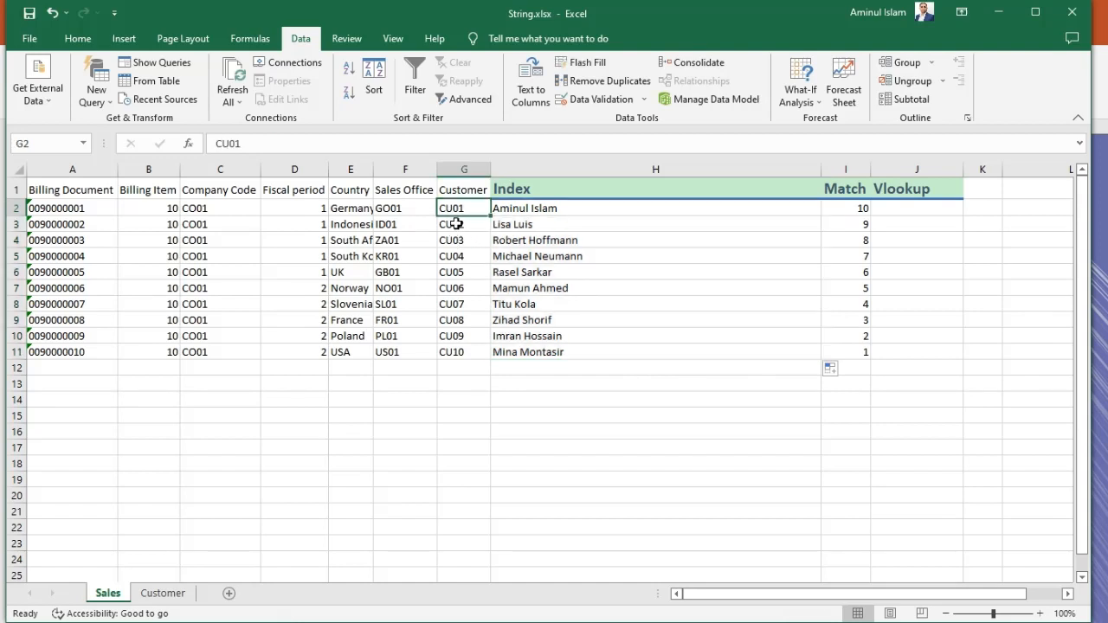
pyautogui.click(163, 593)
pyautogui.click(109, 346)
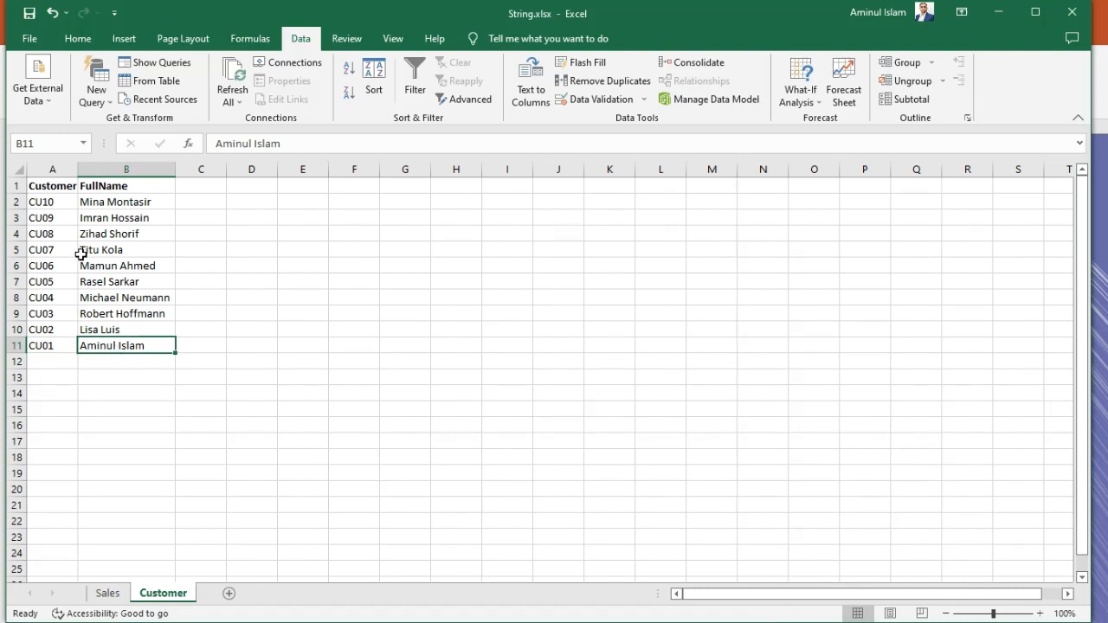
pyautogui.click(43, 201)
pyautogui.click(108, 593)
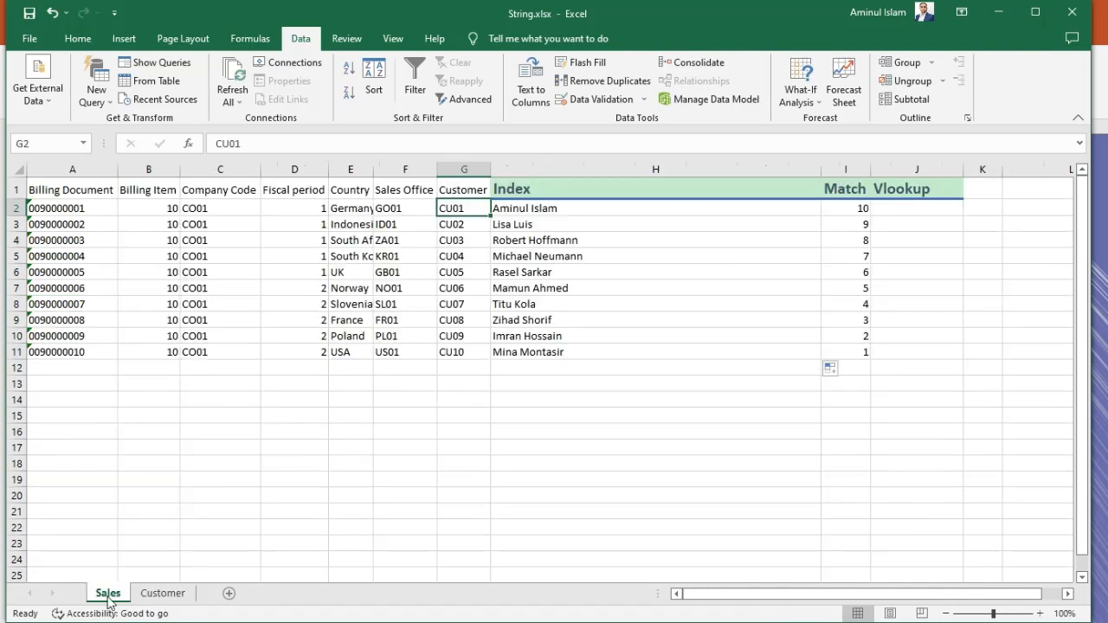
pyautogui.click(454, 355)
pyautogui.click(525, 355)
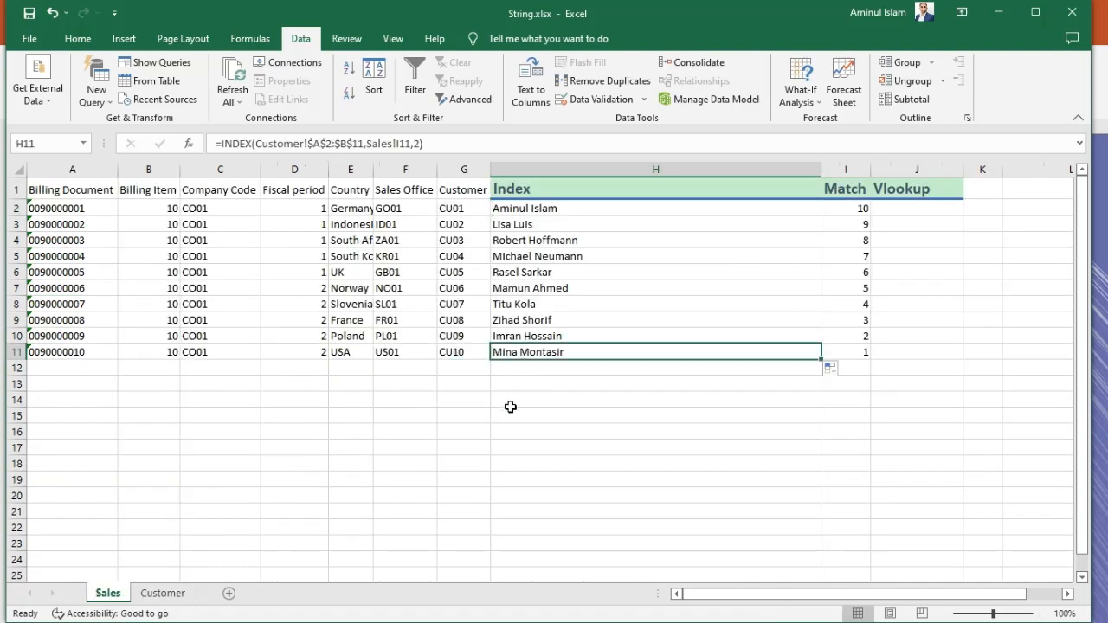
pyautogui.click(163, 593)
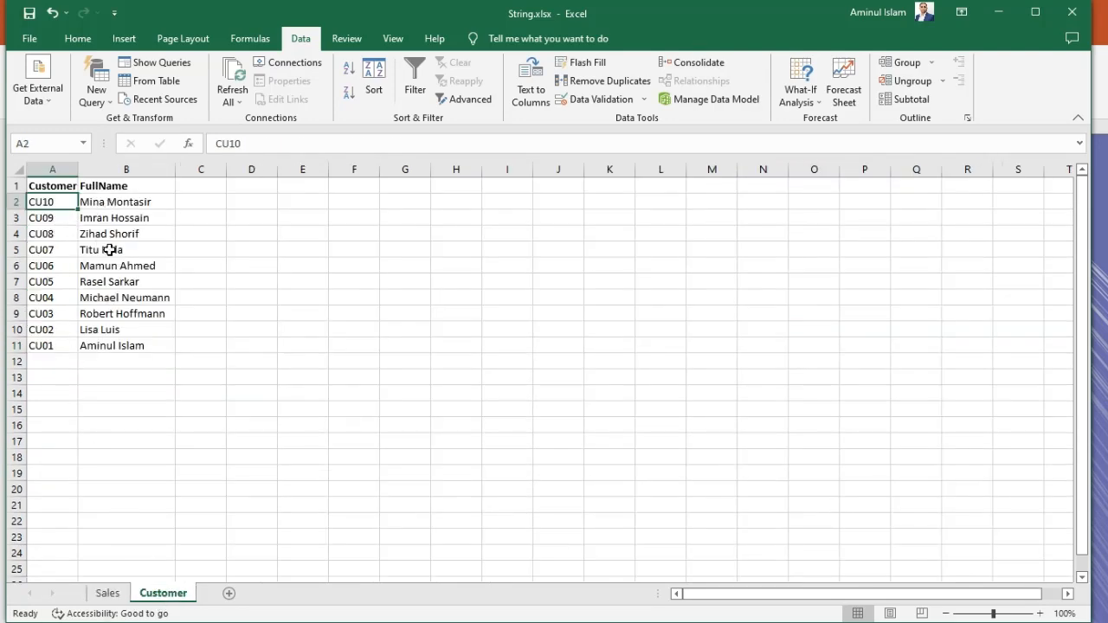
pyautogui.click(109, 594)
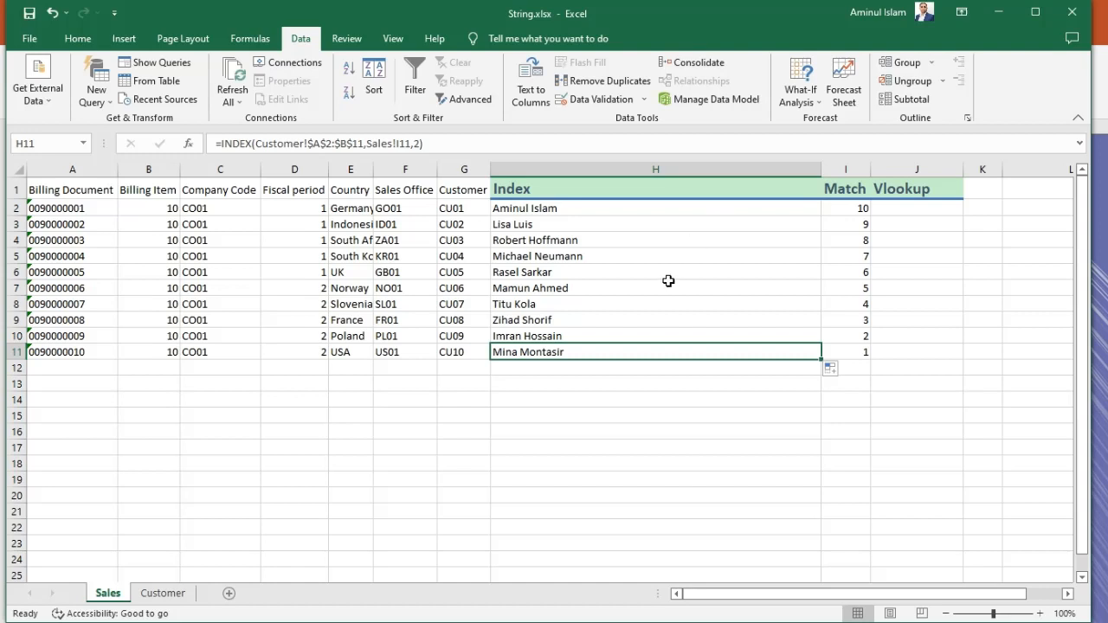
# Examine the array, row number and column number arguments of the INDEX formulas in the Index column.
pyautogui.click(574, 210)
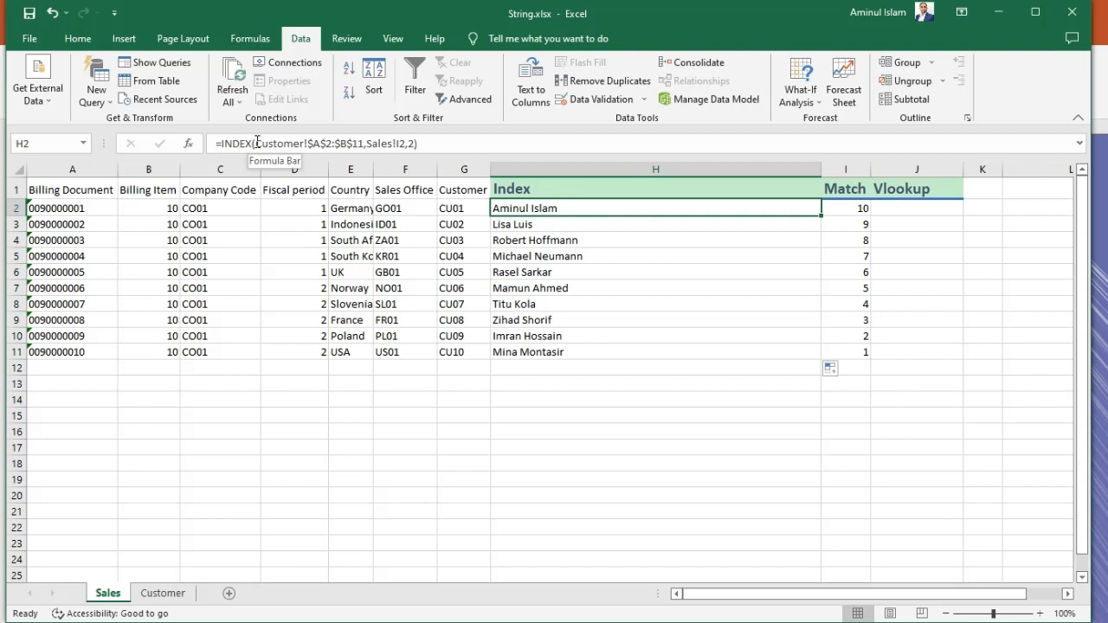
pyautogui.click(286, 144)
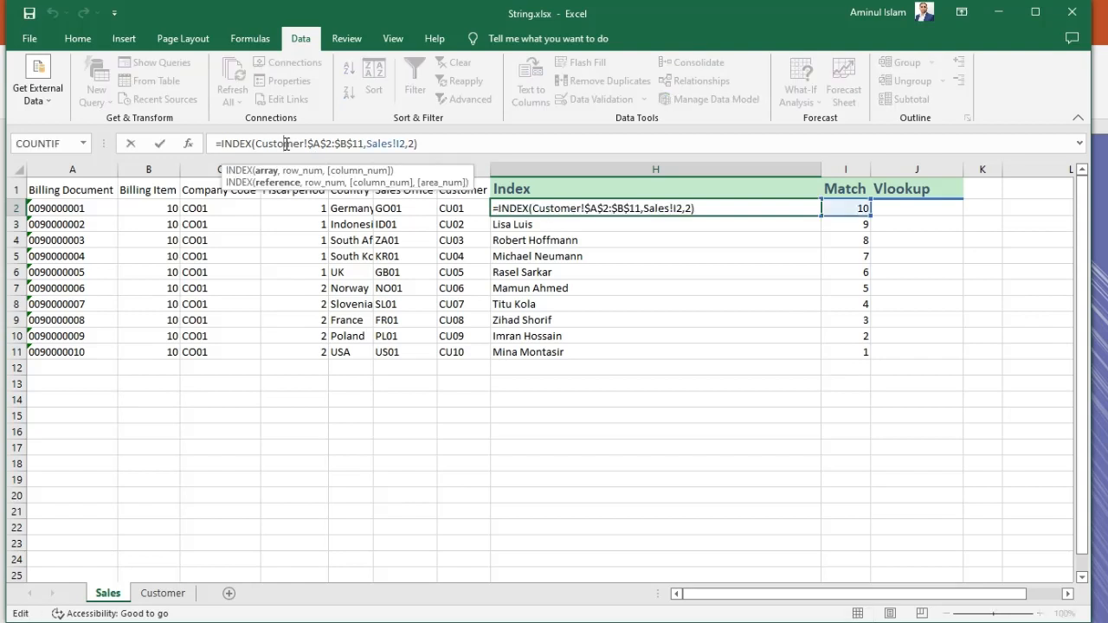
pyautogui.moveTo(256, 144); pyautogui.dragTo(363, 150)
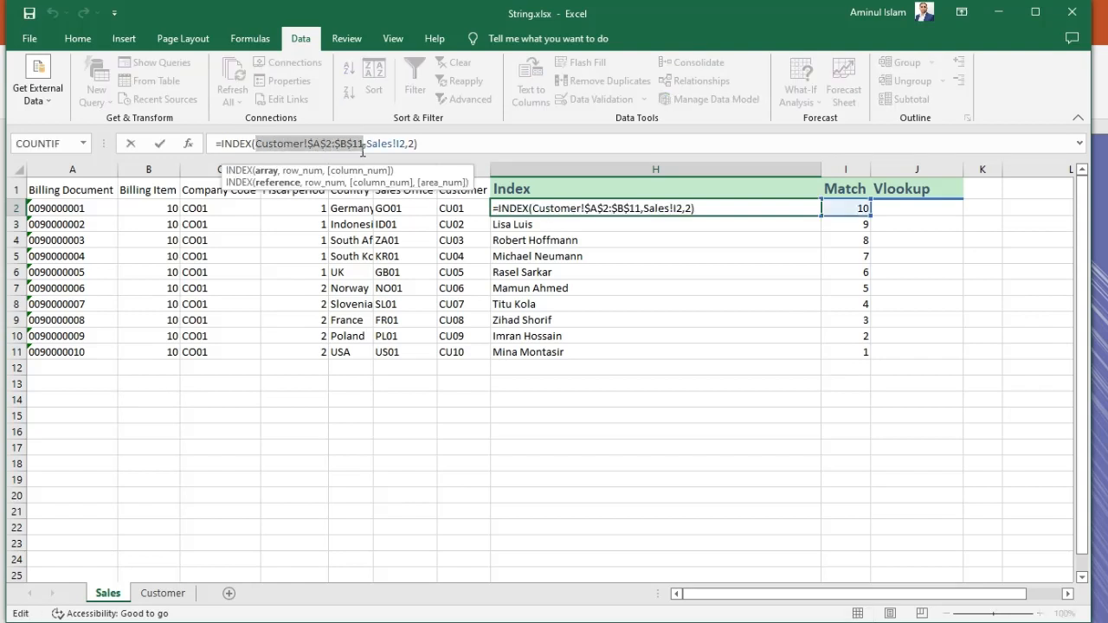
pyautogui.hotkey('shift', 'End')
pyautogui.keyDown('shift'); pyautogui.click(359, 149); pyautogui.keyUp('shift')
pyautogui.keyDown('shift'); pyautogui.click(364, 147); pyautogui.keyUp('shift')
pyautogui.click(162, 594)
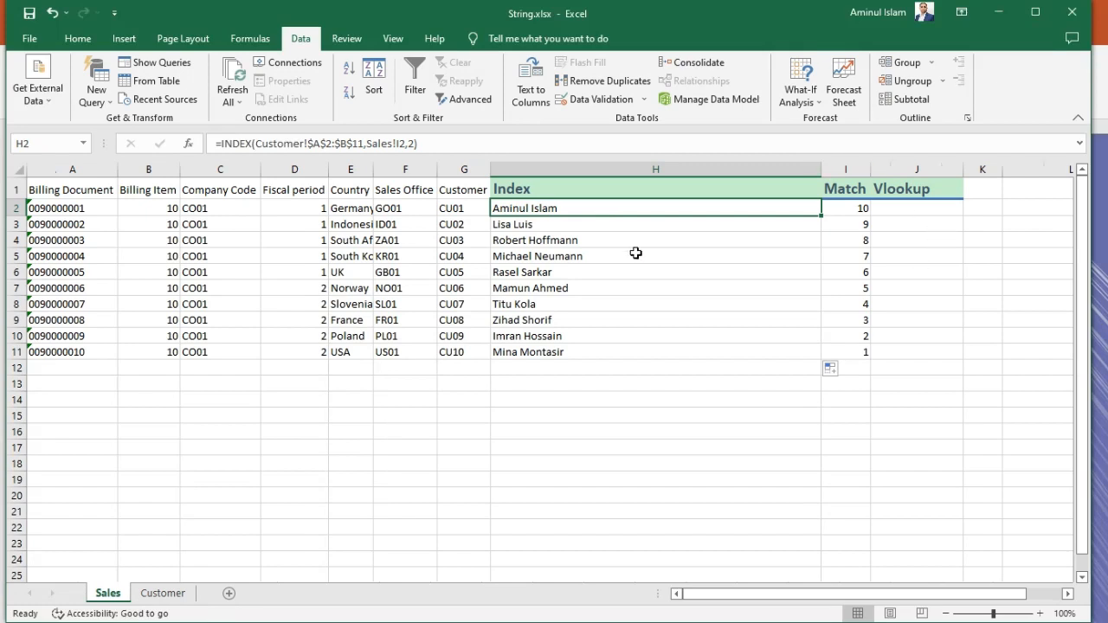
pyautogui.click(684, 288)
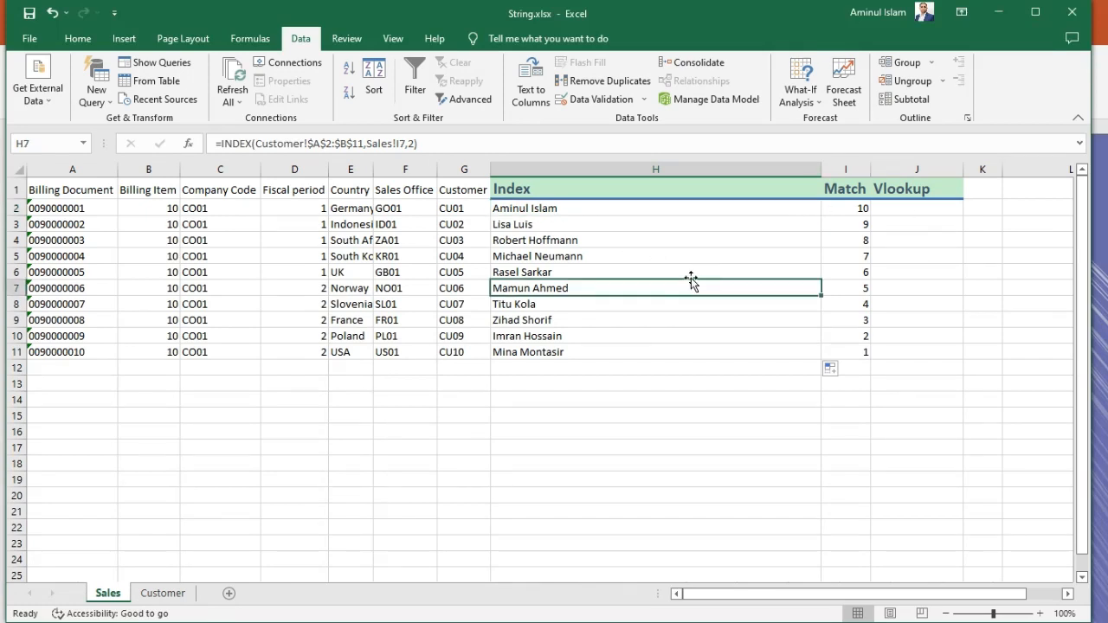
pyautogui.click(903, 209)
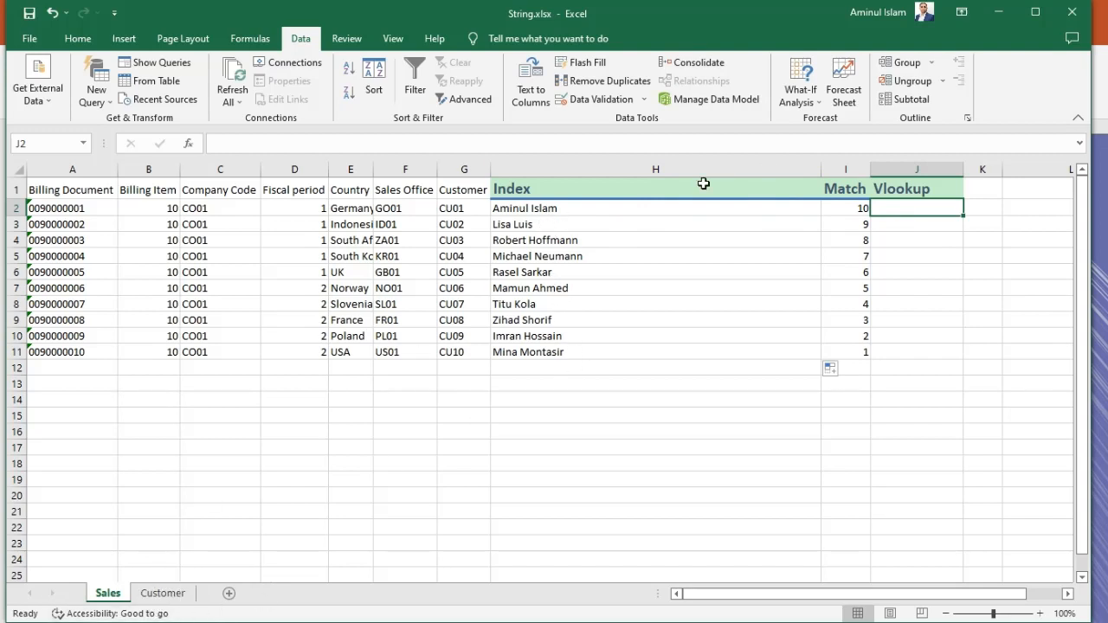
pyautogui.click(586, 214)
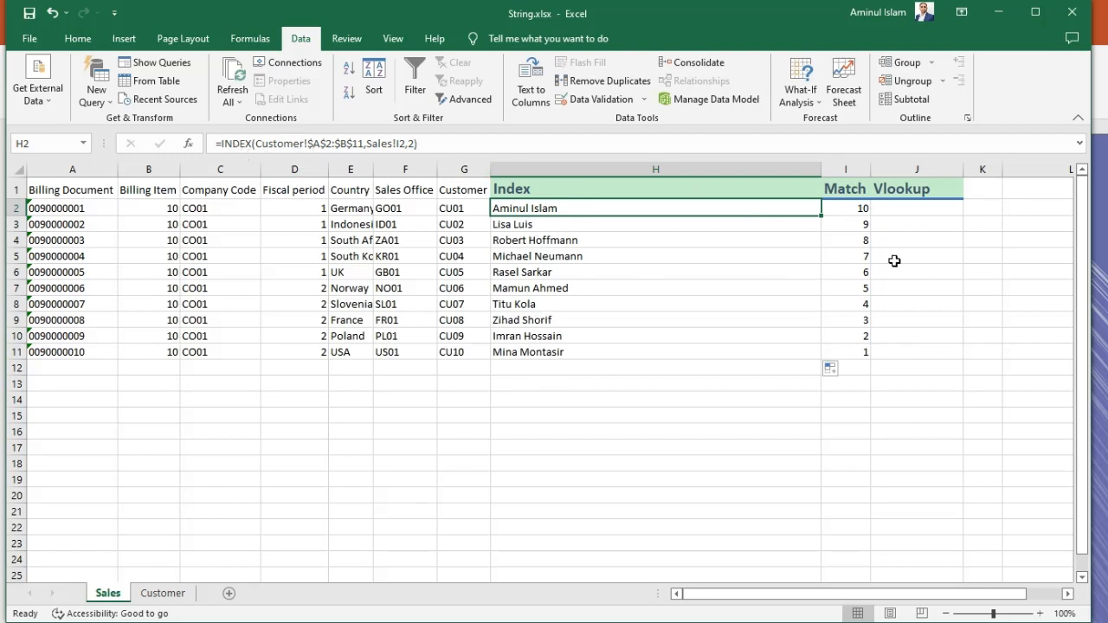
# Start a VLOOKUP formula in cell J2 of the Sales sheet with the customer code in G2 as lookup value.
pyautogui.click(921, 209)
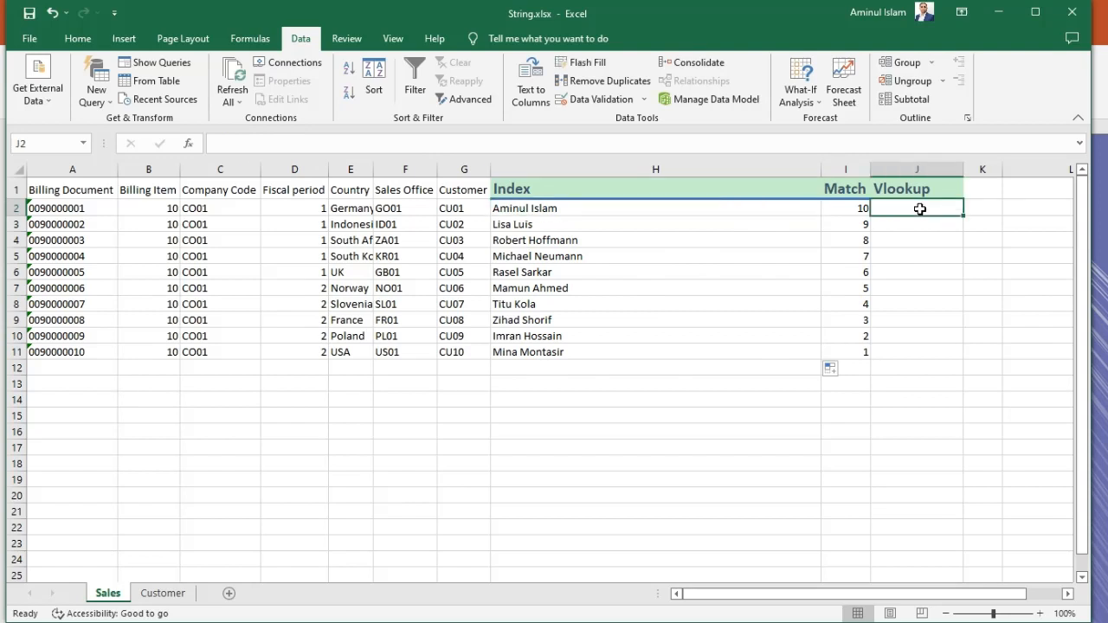
pyautogui.doubleClick(920, 209)
pyautogui.write('=')
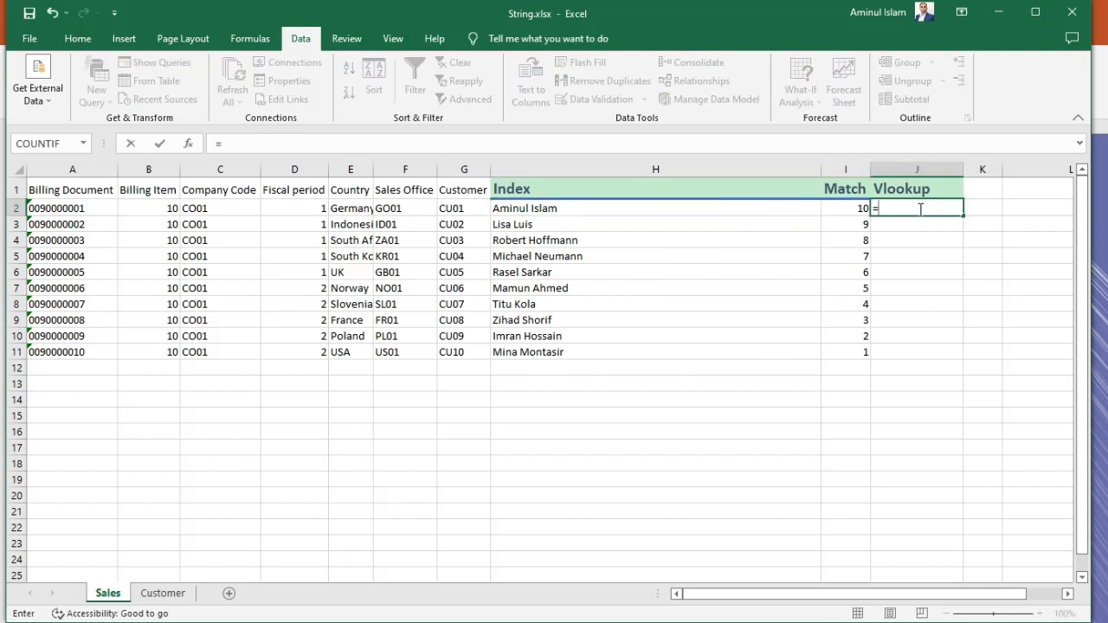
pyautogui.write('v')
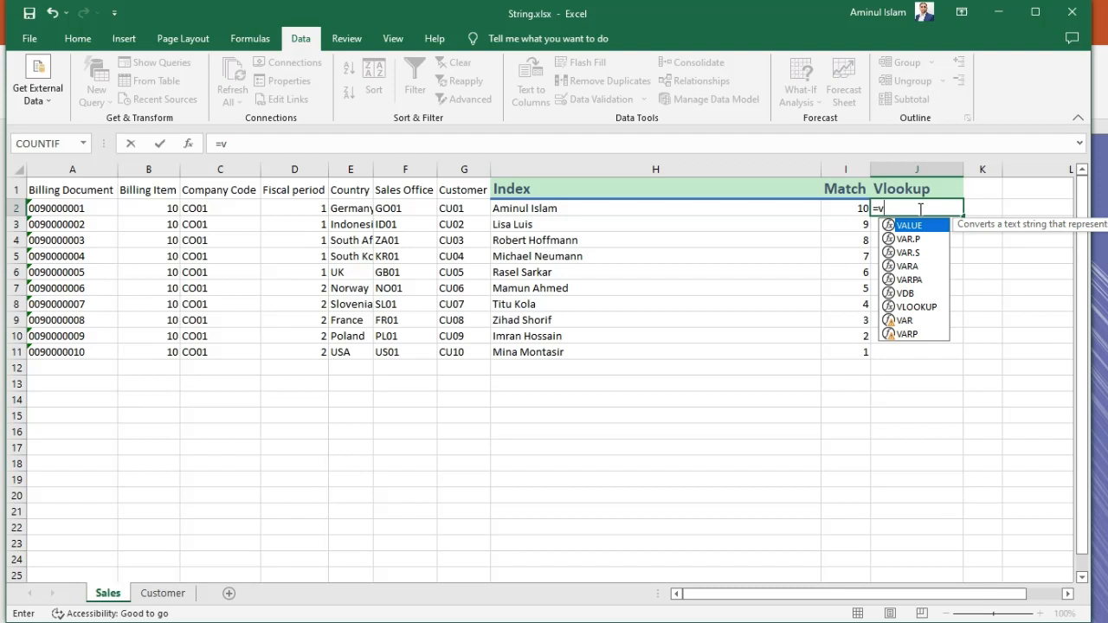
pyautogui.write('l')
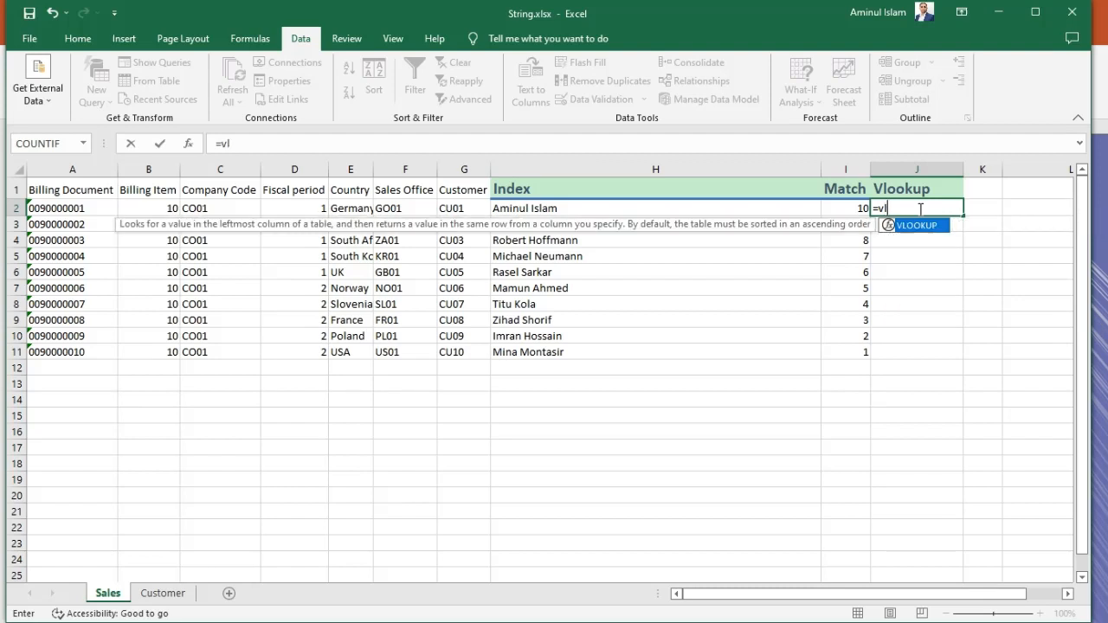
pyautogui.doubleClick(923, 225)
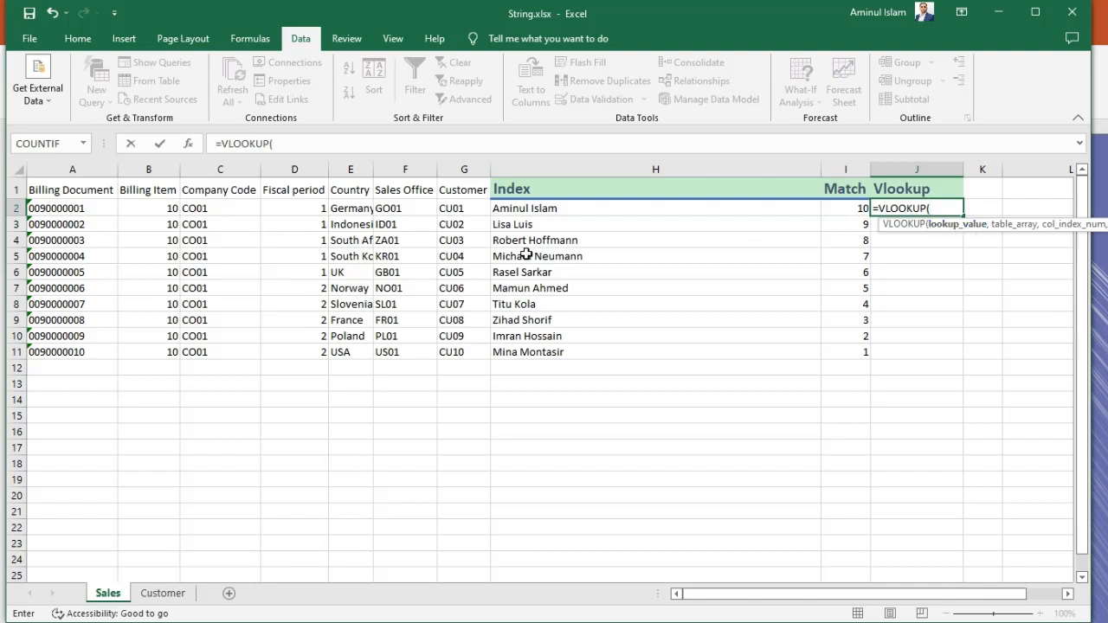
pyautogui.click(455, 209)
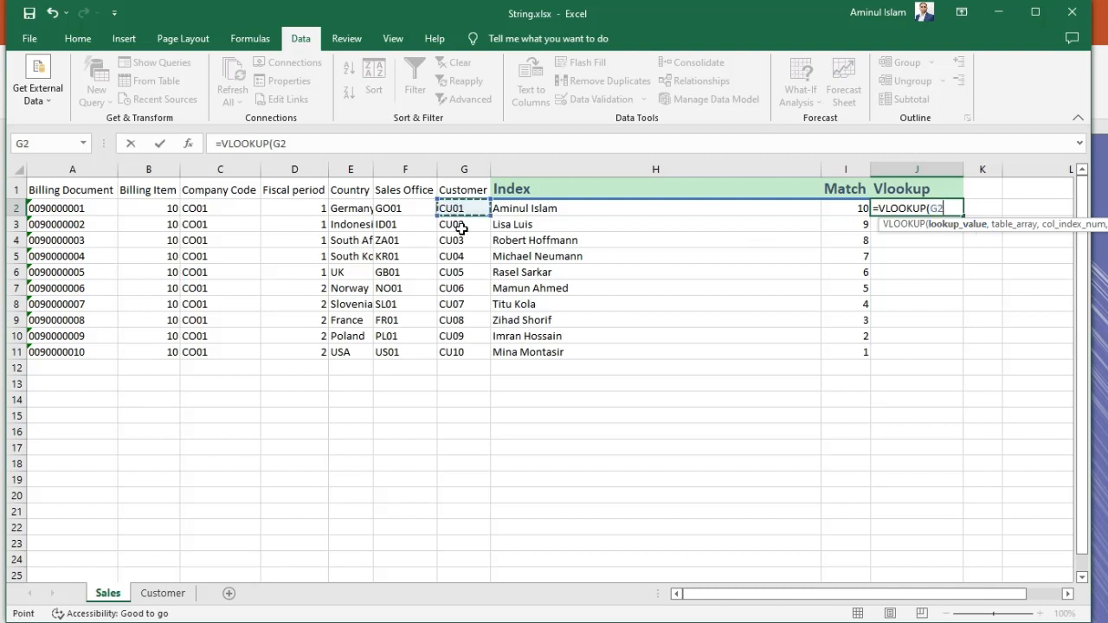
pyautogui.write(',')
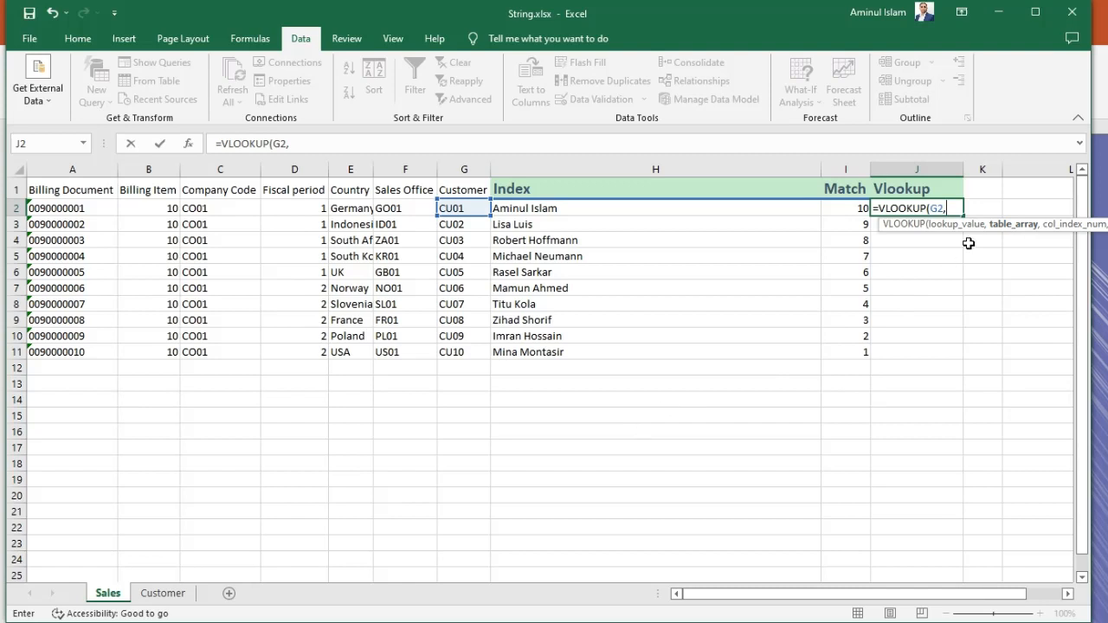
# Set the VLOOKUP table array to the Customer sheet's range A2:B11 and make it absolute as $A$2:$B$11.
pyautogui.click(165, 594)
pyautogui.moveTo(32, 199); pyautogui.dragTo(108, 349)
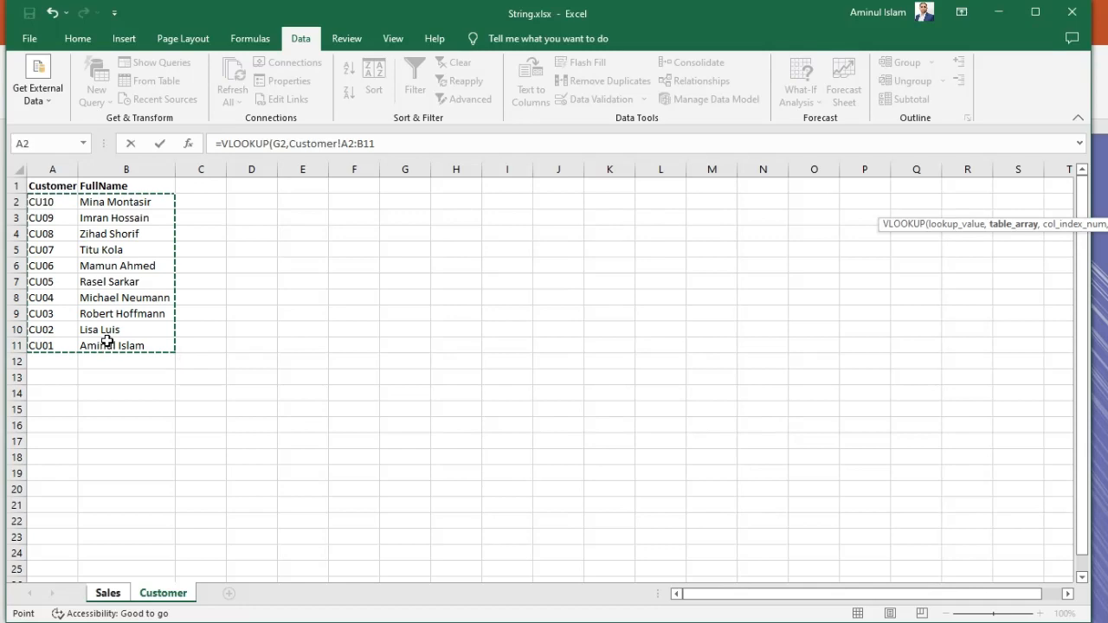
pyautogui.moveTo(376, 144); pyautogui.dragTo(295, 152)
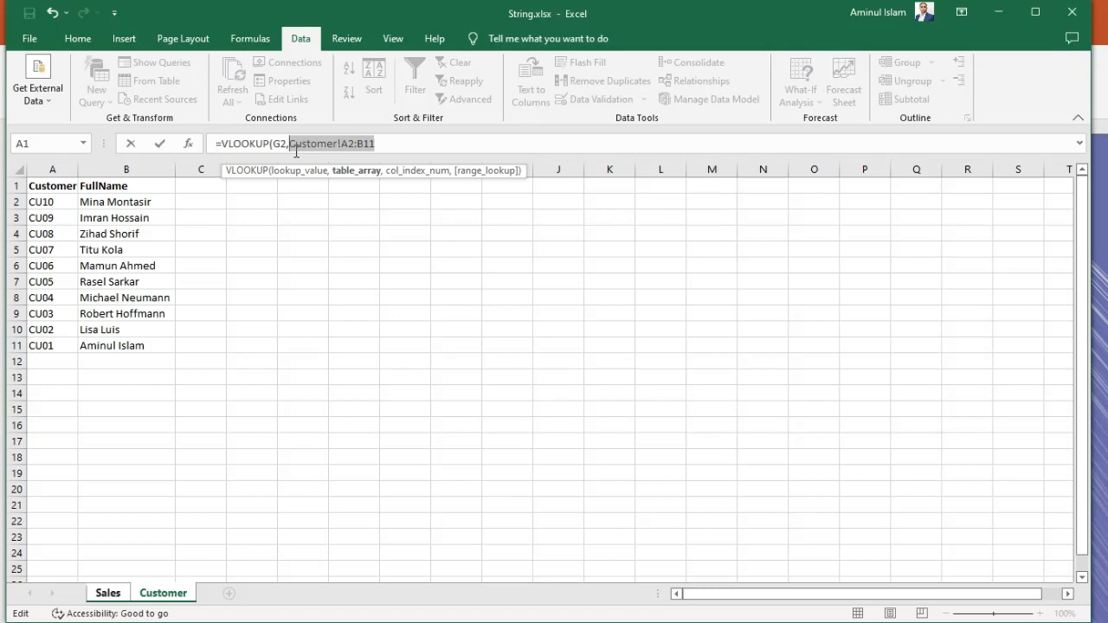
pyautogui.press('F4')
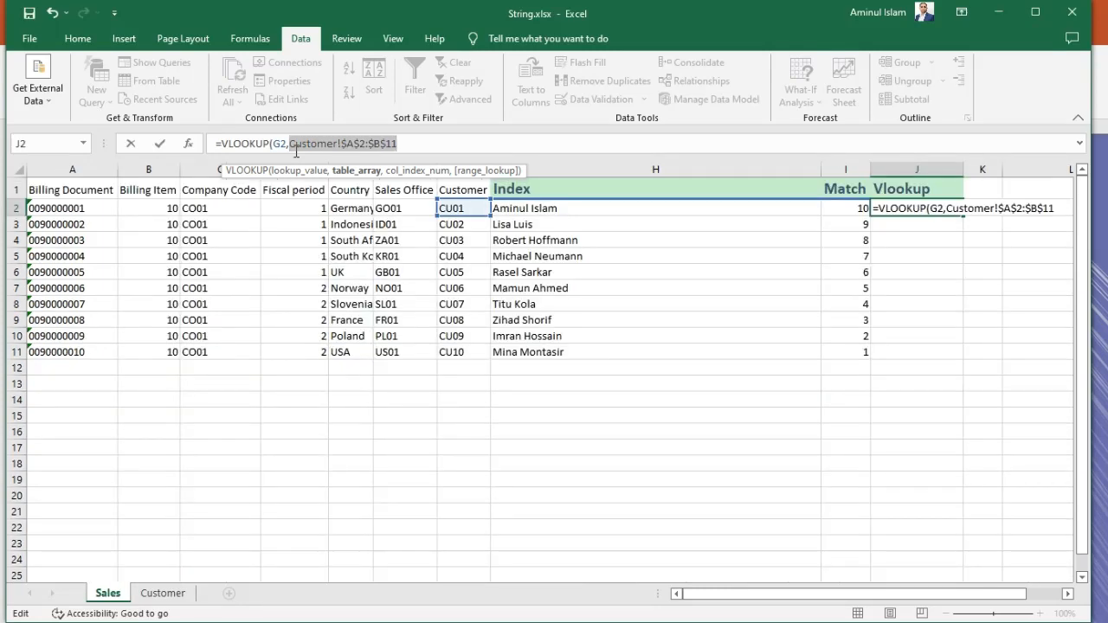
# Complete the J2 VLOOKUP formula with column index 2 and FALSE for an exact match.
pyautogui.click(430, 145)
pyautogui.write(',')
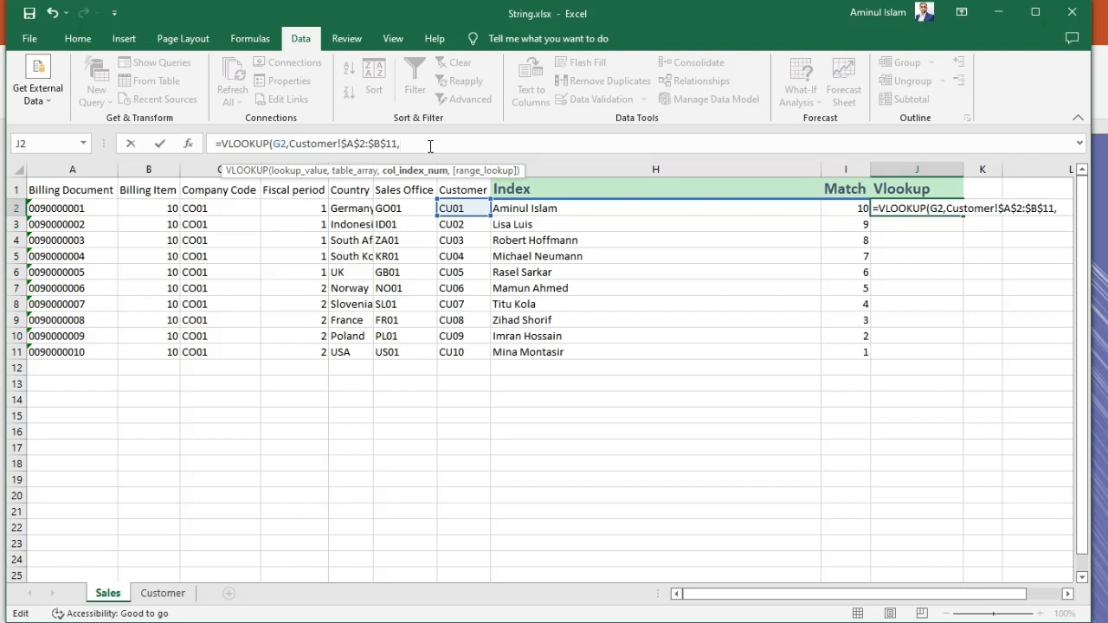
pyautogui.write('2,')
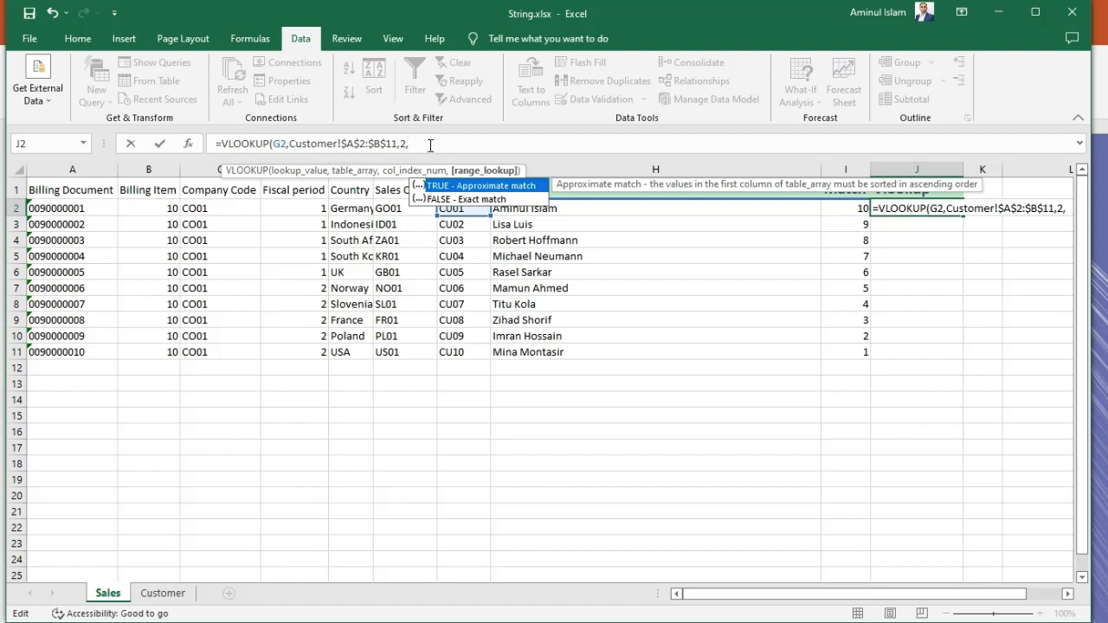
pyautogui.click(453, 200)
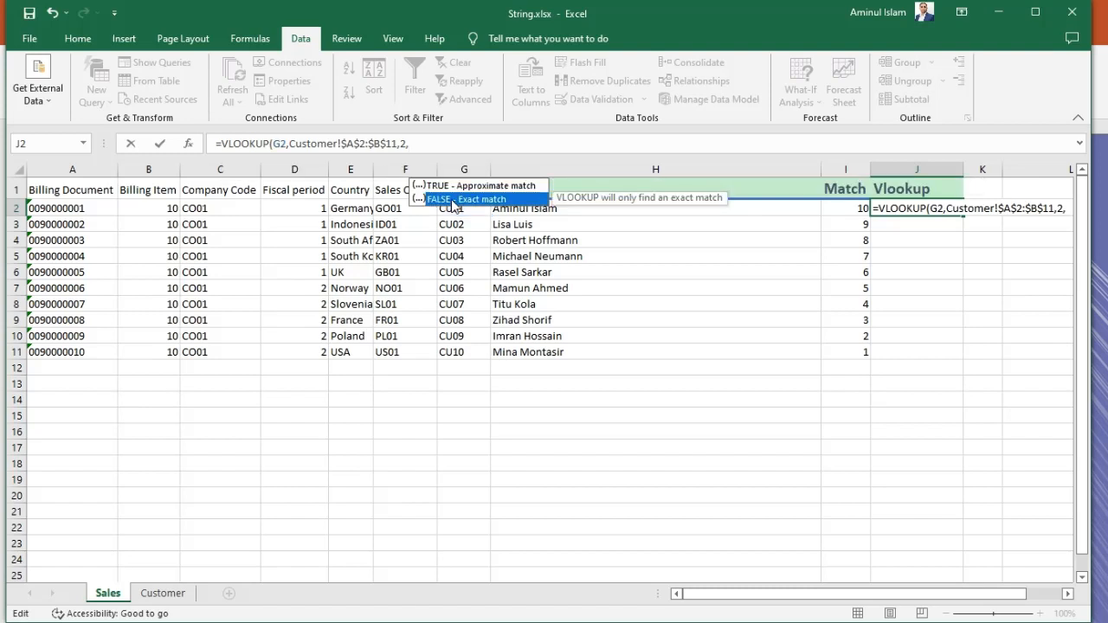
pyautogui.doubleClick(453, 200)
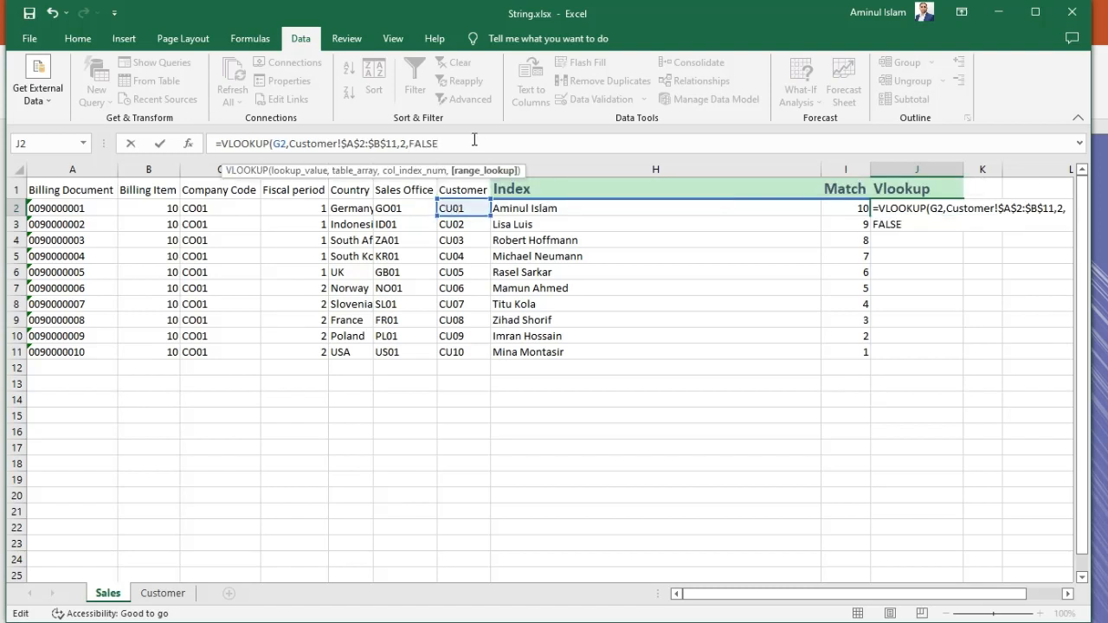
pyautogui.write(')')
pyautogui.press('Return')
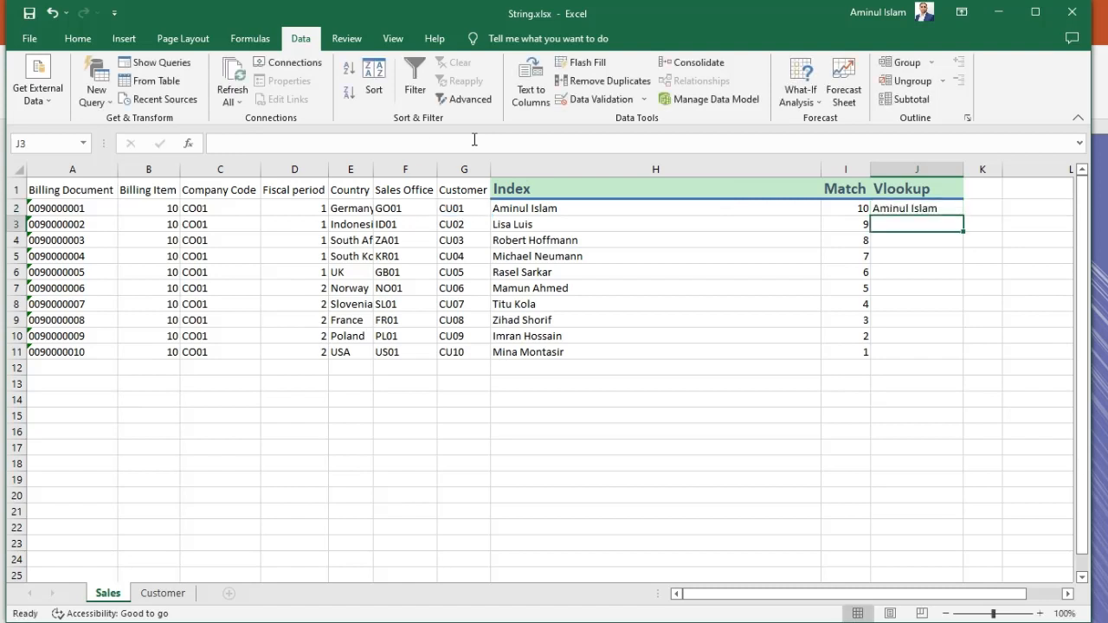
# Fill the VLOOKUP formula from J2 down through J11 in the Vlookup column.
pyautogui.click(940, 209)
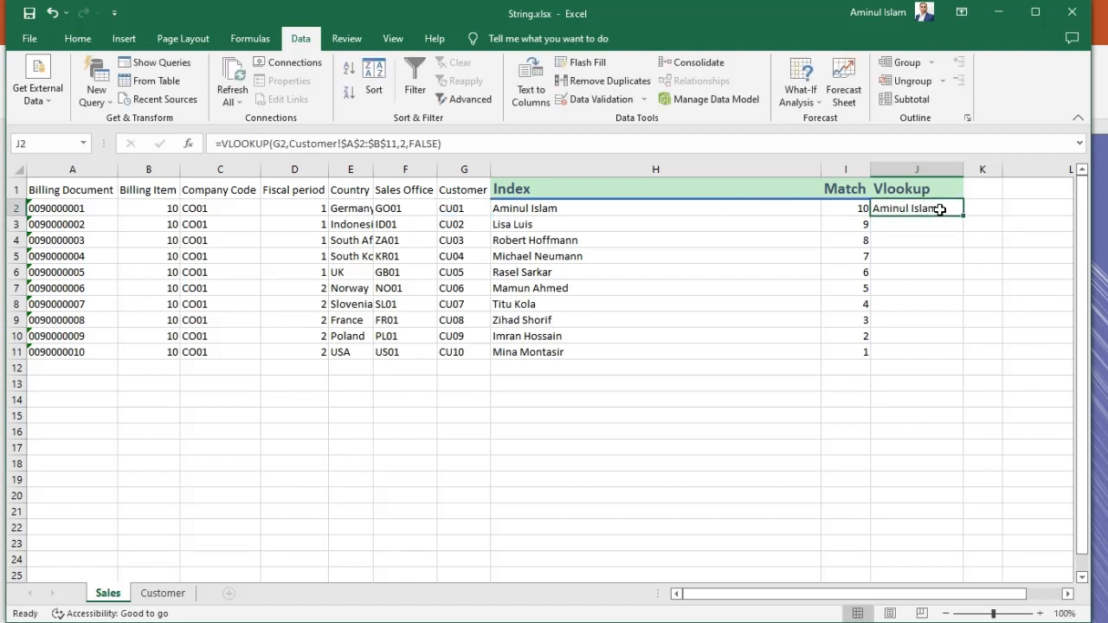
pyautogui.moveTo(964, 217); pyautogui.dragTo(970, 364)
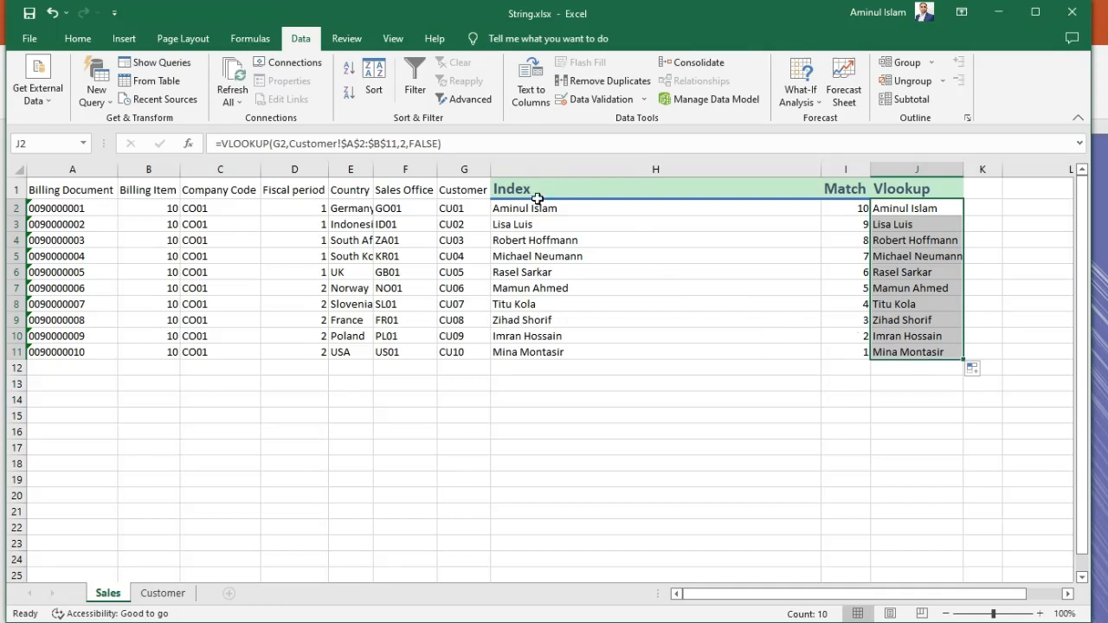
# Examine the VLOOKUP formulas in the Vlookup column from J2 to J11, comparing the names with the Index column.
pyautogui.click(913, 209)
pyautogui.click(905, 227)
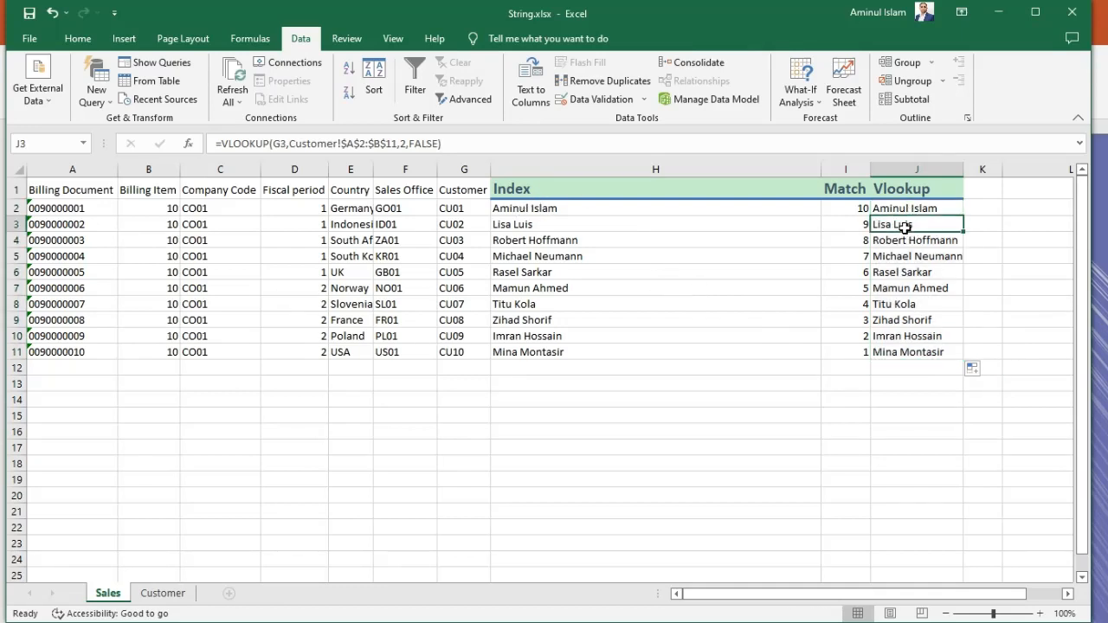
pyautogui.click(903, 210)
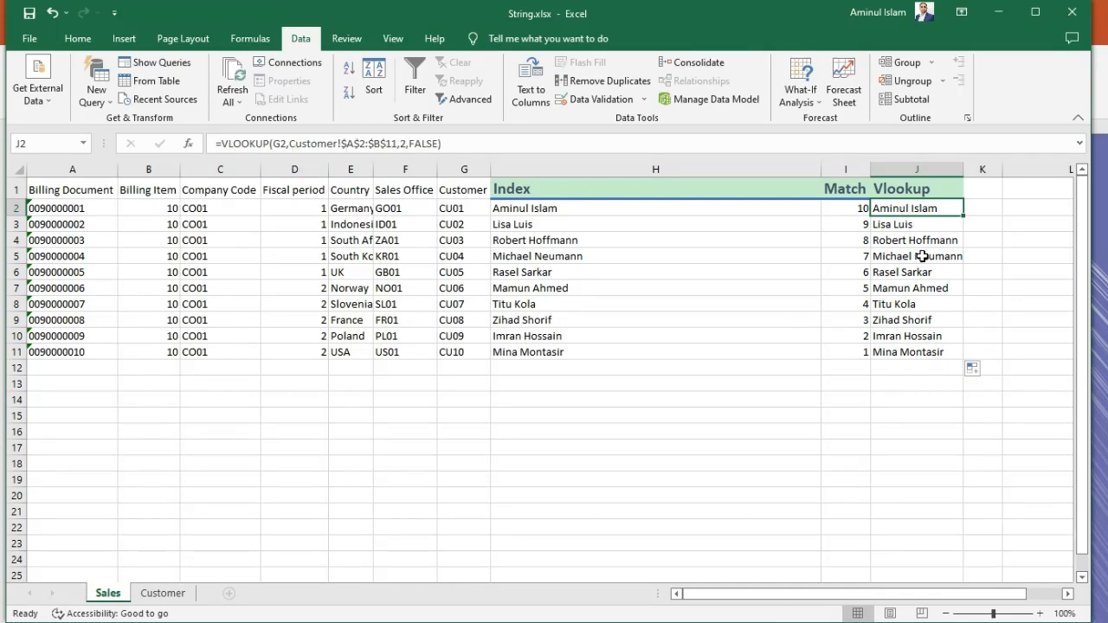
pyautogui.click(913, 225)
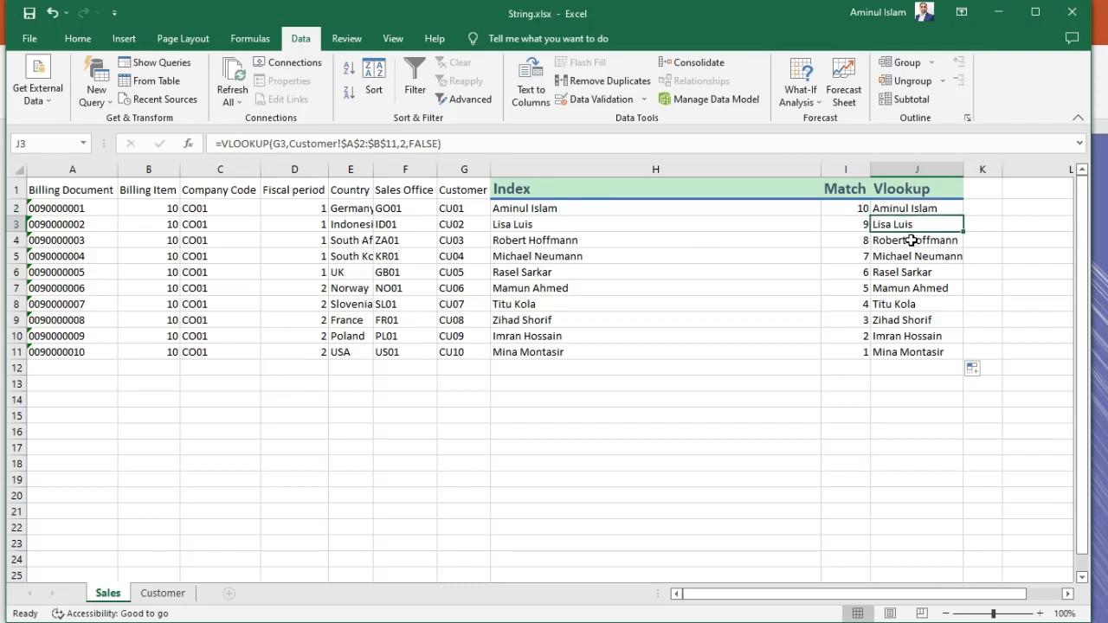
pyautogui.click(911, 243)
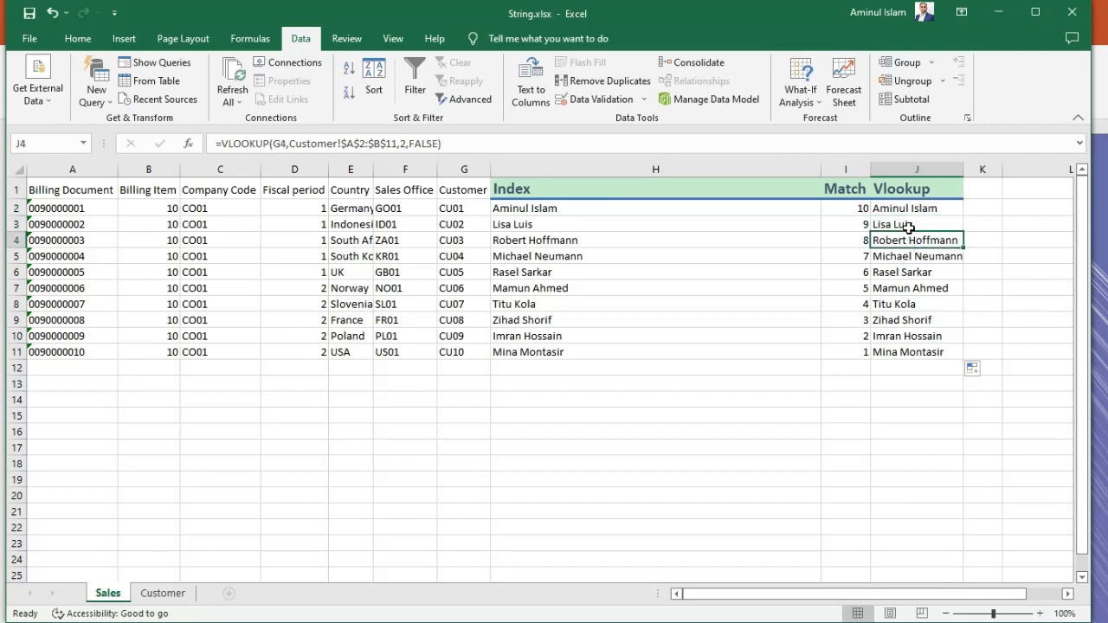
pyautogui.click(909, 227)
pyautogui.click(916, 239)
pyautogui.click(918, 254)
pyautogui.click(913, 271)
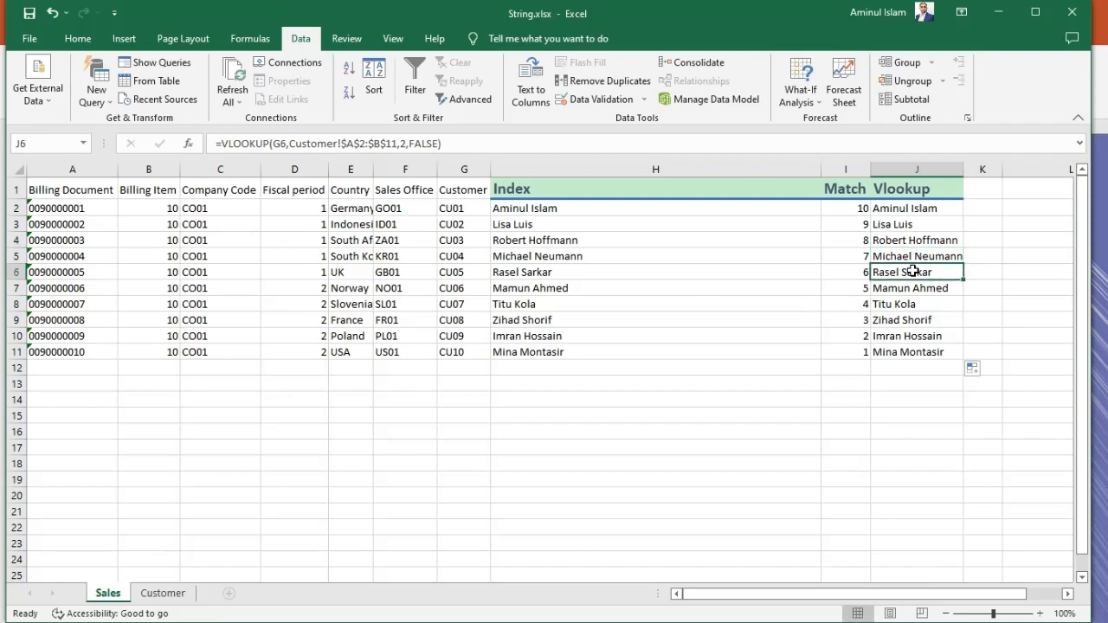
pyautogui.click(920, 303)
pyautogui.click(935, 334)
pyautogui.click(932, 354)
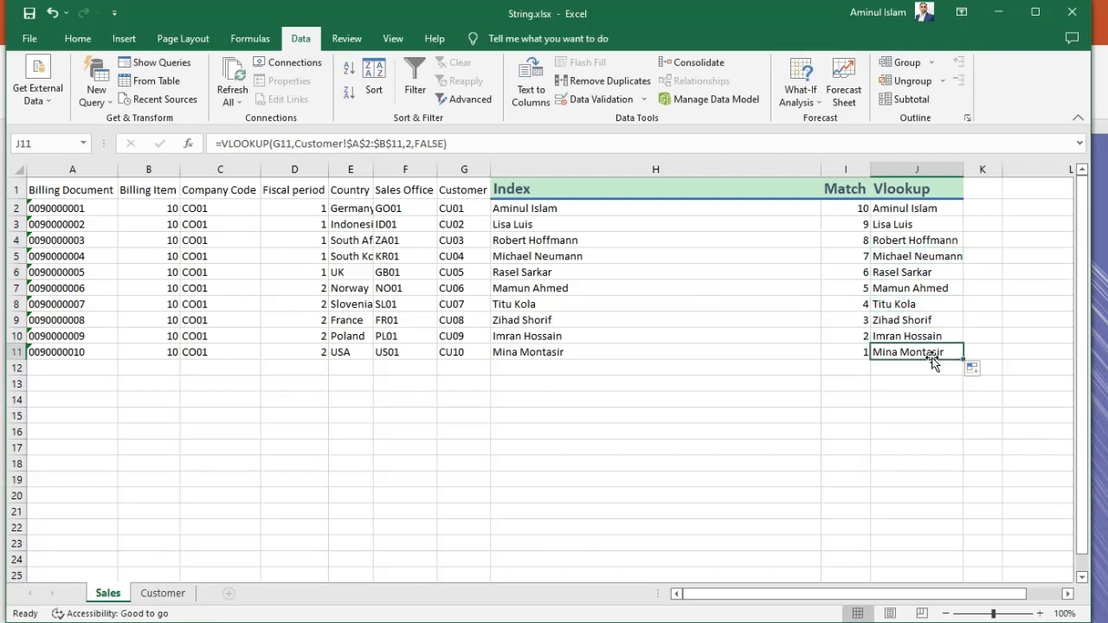